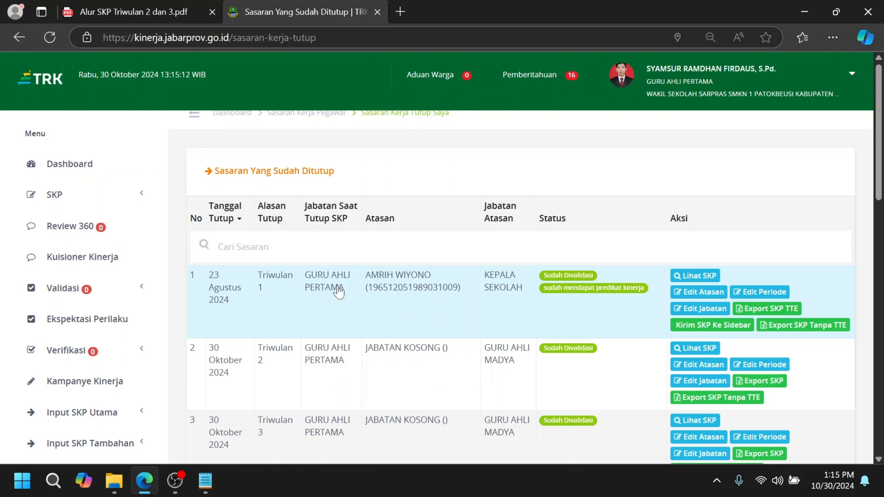
Step: Copy the superior's NIP from the Triwulan 1 row into NIP Atasan Form target of the Triwulan 2 superior form
{"action": "scroll", "coordinate": [395, 310], "scroll_direction": "down", "scroll_amount": 1}
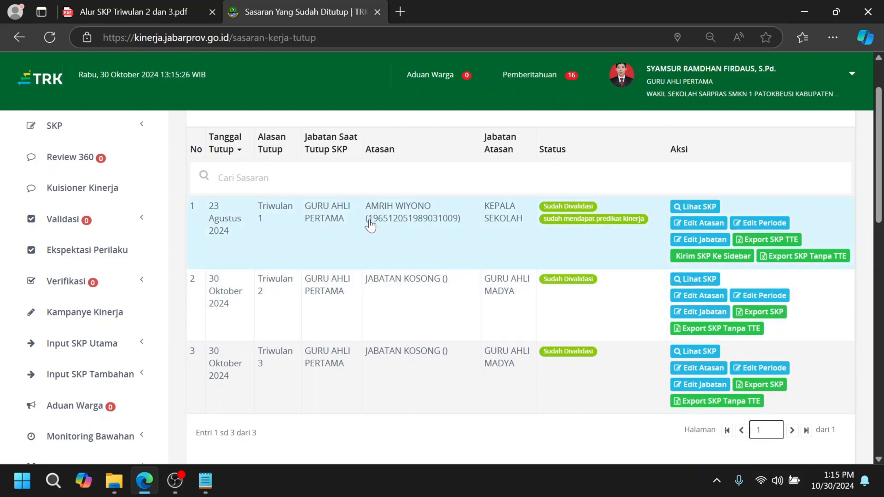
{"action": "left_click_drag", "start_coordinate": [368, 221], "coordinate": [459, 223]}
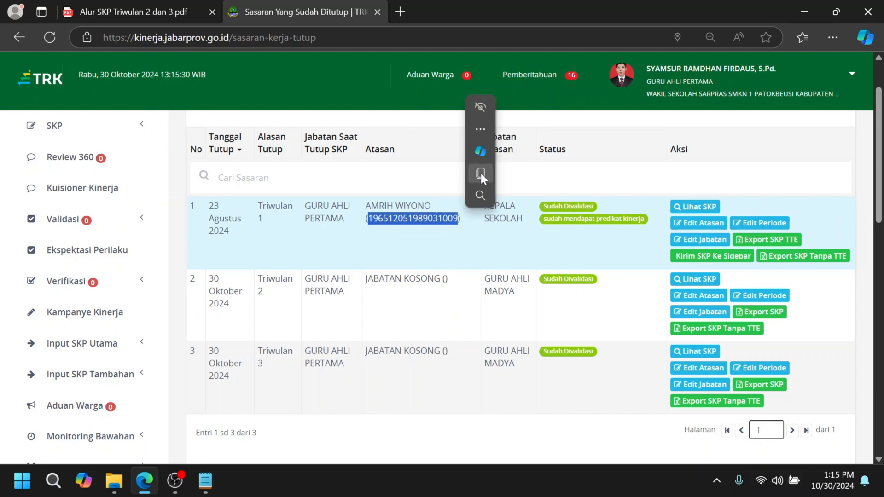
{"action": "left_click", "coordinate": [480, 173]}
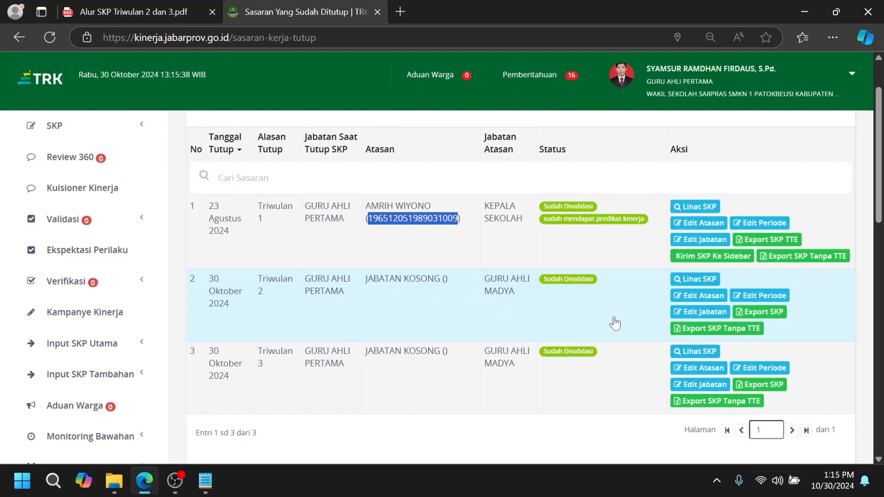
{"action": "left_click", "coordinate": [702, 298]}
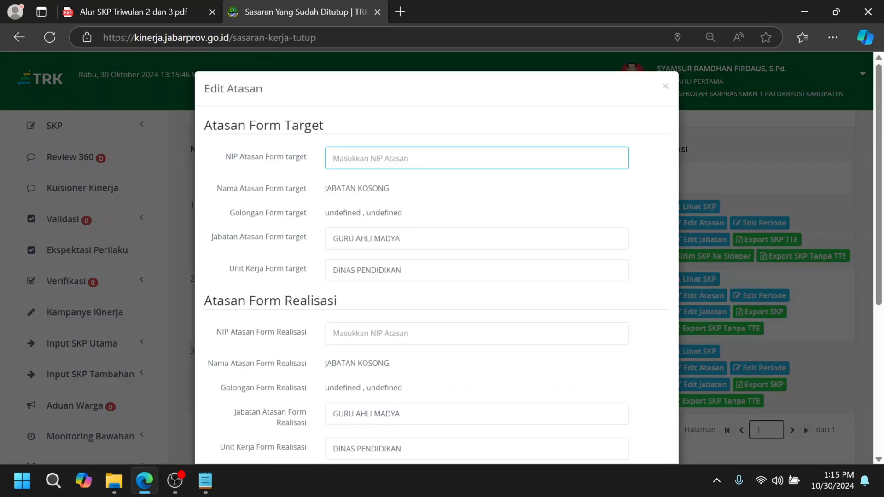
{"action": "key", "text": "ctrl+v"}
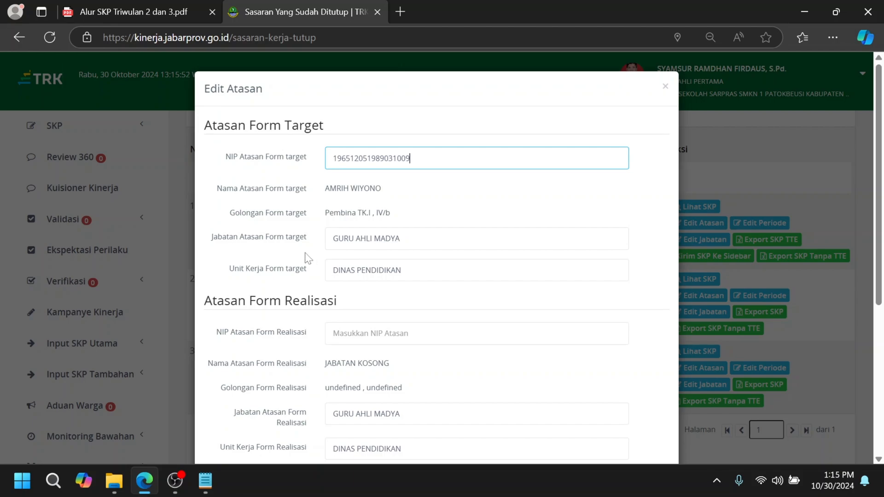
Step: Set Unit Kerja Form target for Triwulan 2 to SMKN 1 PATOKBEUSI
{"action": "key", "text": "Tab"}
{"action": "key", "text": "Tab"}
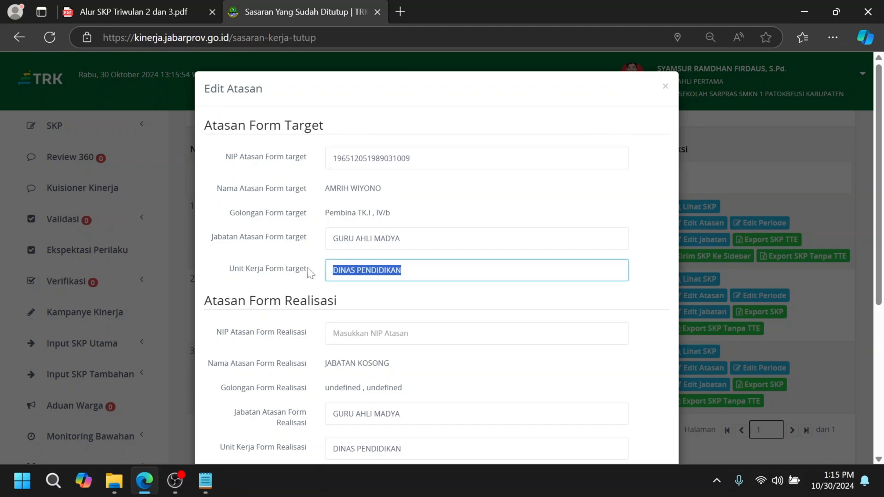
{"action": "type", "text": "S"}
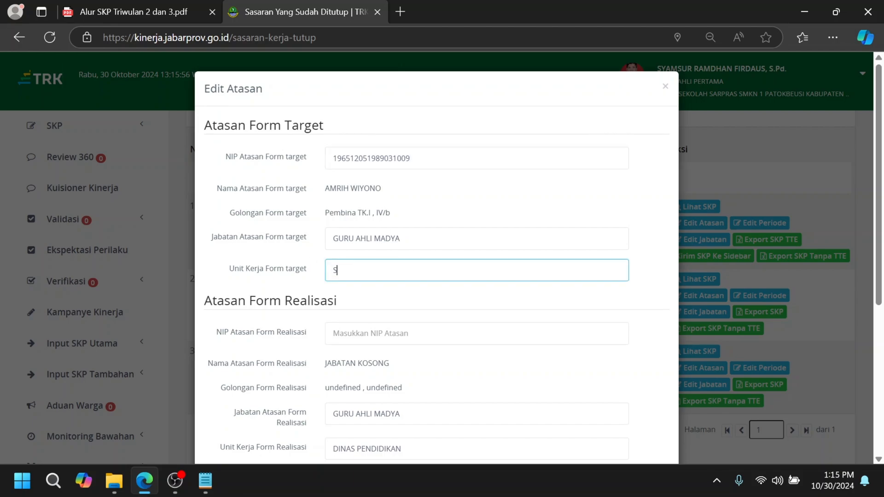
{"action": "type", "text": "MKN 1 PATOKBEUSI"}
Step: Fill in Atasan Form Realisasi for Triwulan 2 with the copied superior's NIP and unit SMKN 1 PATOKBEUSI
{"action": "scroll", "coordinate": [390, 298], "scroll_direction": "down", "scroll_amount": 1}
{"action": "key", "text": "Tab"}
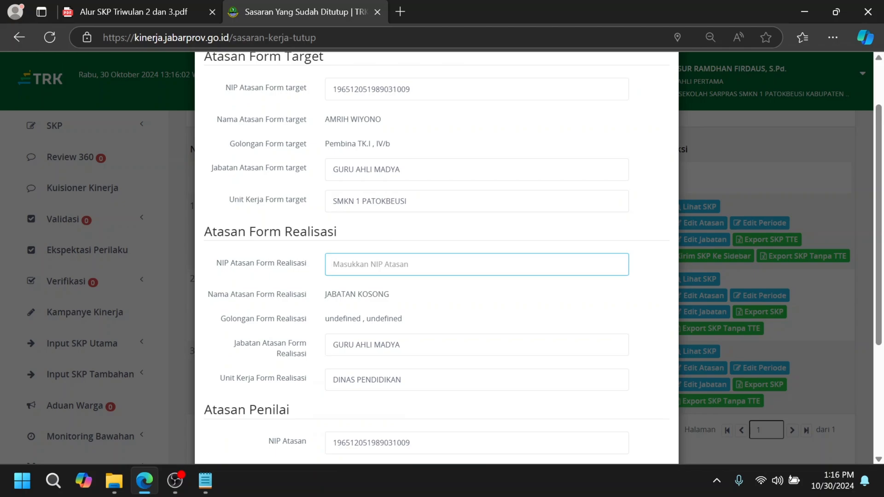
{"action": "key", "text": "ctrl+v"}
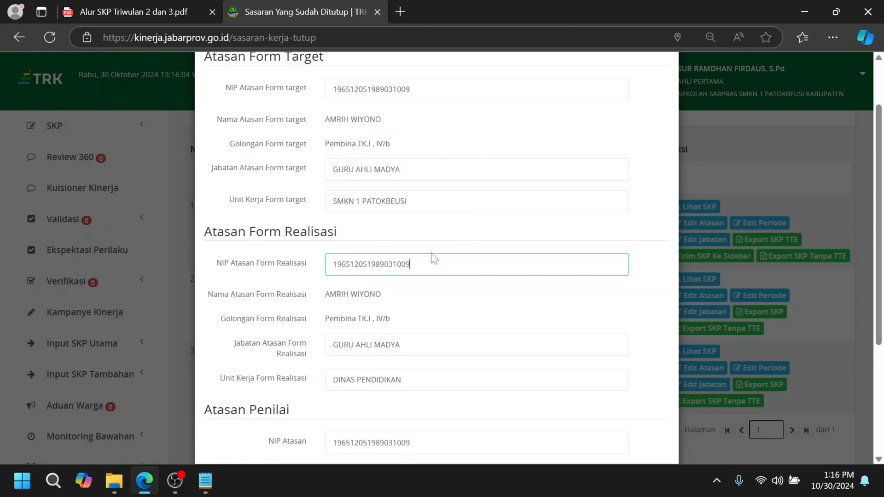
{"action": "scroll", "coordinate": [475, 282], "scroll_direction": "down", "scroll_amount": 1}
{"action": "left_click_drag", "start_coordinate": [403, 311], "coordinate": [320, 306]}
{"action": "type", "text": "SMKN 1"}
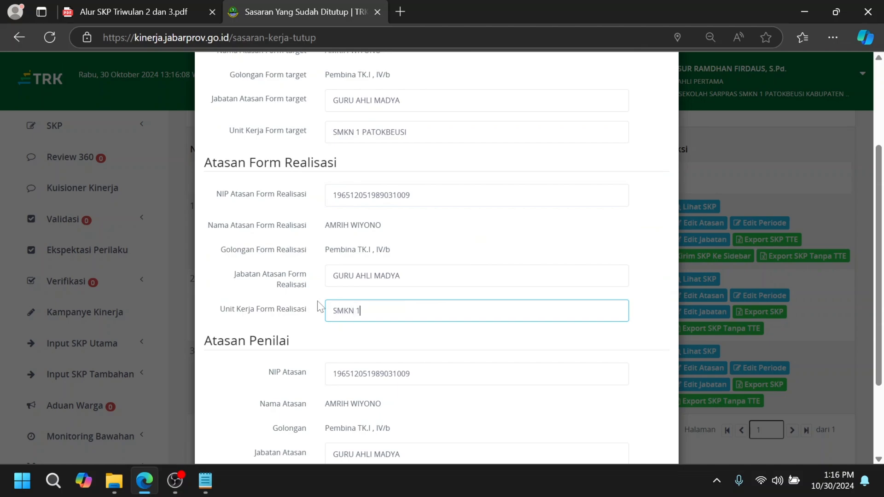
{"action": "type", "text": " PATOKBEUSI"}
Step: Replace NIP Atasan under Atasan Penilai for Triwulan 2 with the NIP copied from the Notepad notes
{"action": "scroll", "coordinate": [320, 277], "scroll_direction": "down", "scroll_amount": 3}
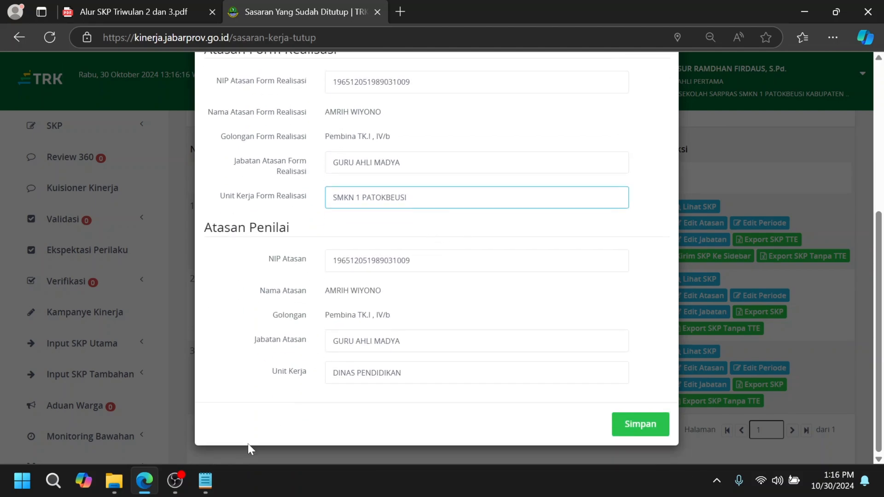
{"action": "left_click", "coordinate": [204, 482]}
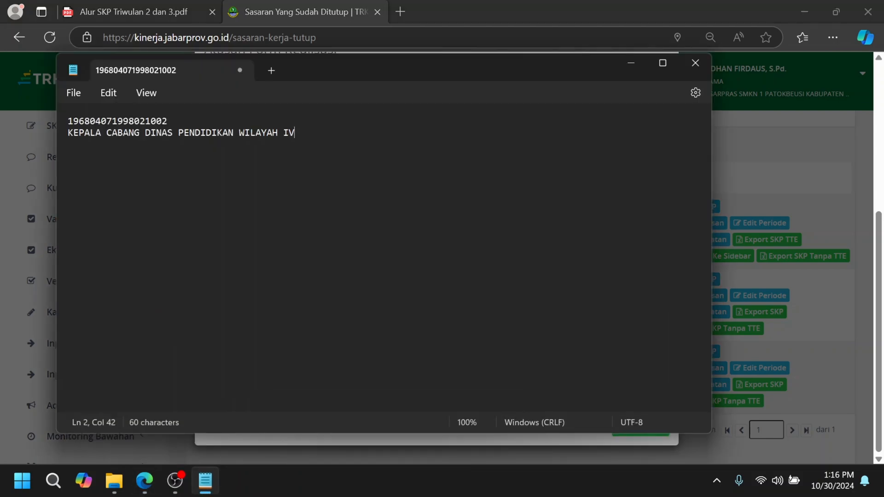
{"action": "double_click", "coordinate": [70, 122]}
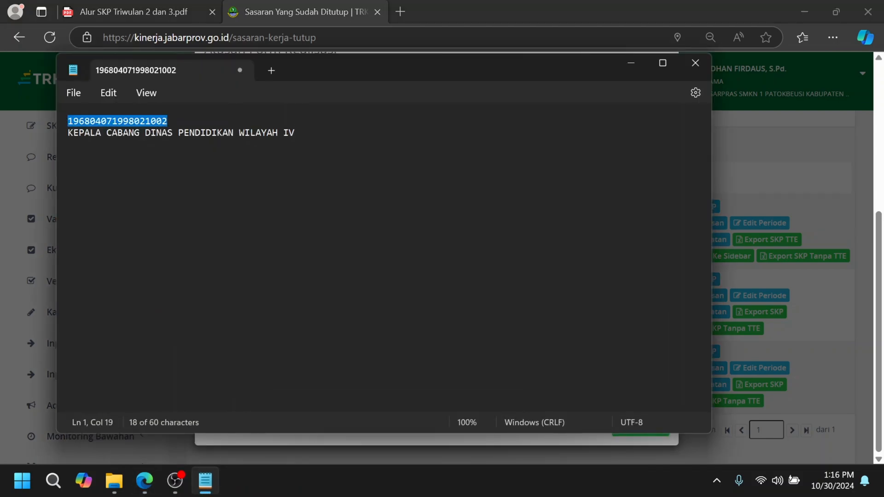
{"action": "left_click", "coordinate": [781, 194]}
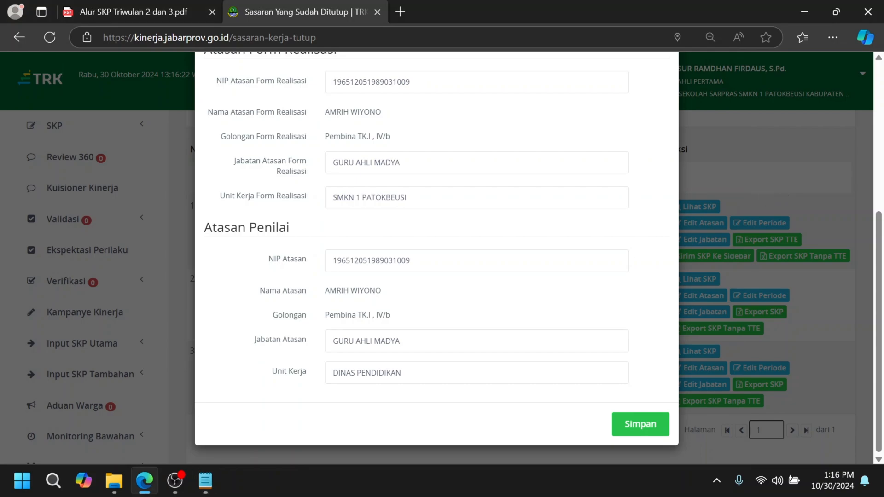
{"action": "left_click", "coordinate": [477, 261]}
{"action": "key", "text": "ctrl+a"}
{"action": "key", "text": "ctrl+v"}
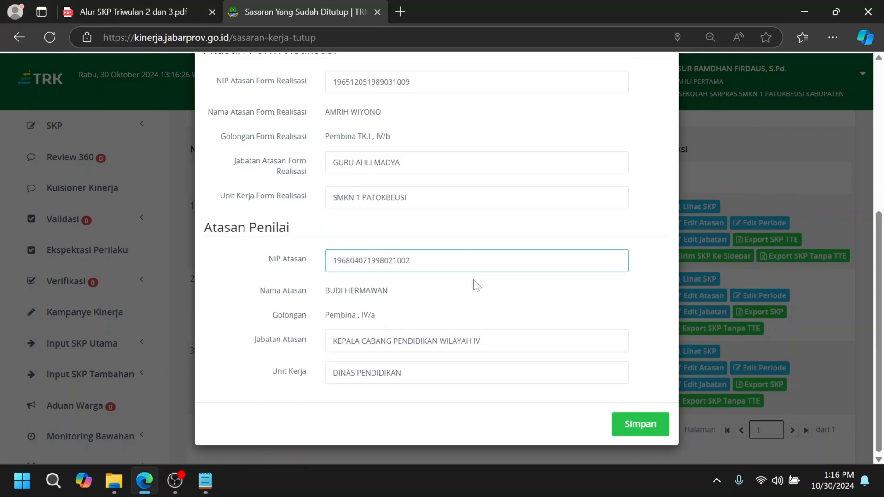
Step: Replace the Atasan Penilai Unit Kerja with KEPALA CABANG DINAS PENDIDIKAN WILAYAH IV copied from the Notepad notes
{"action": "left_click", "coordinate": [382, 381]}
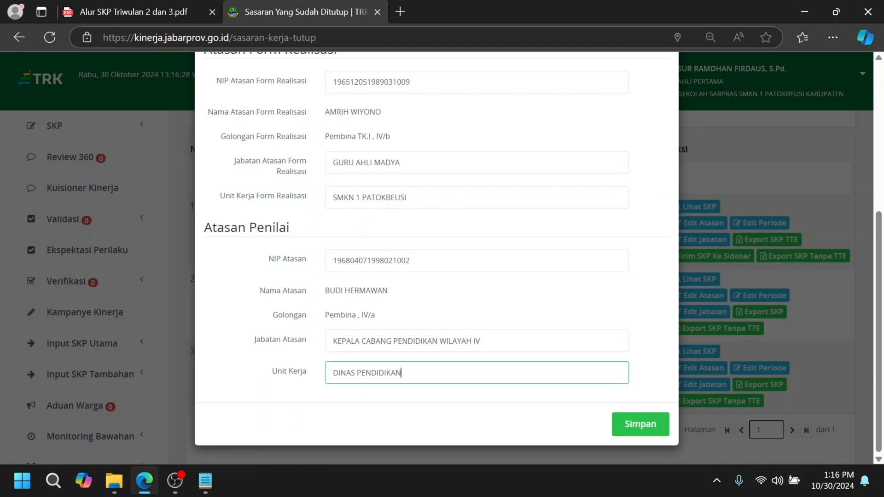
{"action": "left_click", "coordinate": [206, 481]}
{"action": "left_click", "coordinate": [322, 148]}
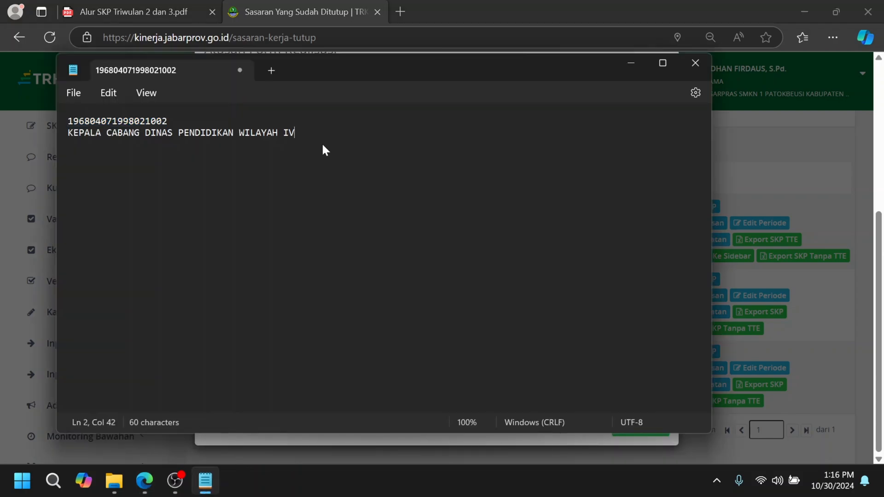
{"action": "left_click_drag", "start_coordinate": [321, 148], "coordinate": [71, 148]}
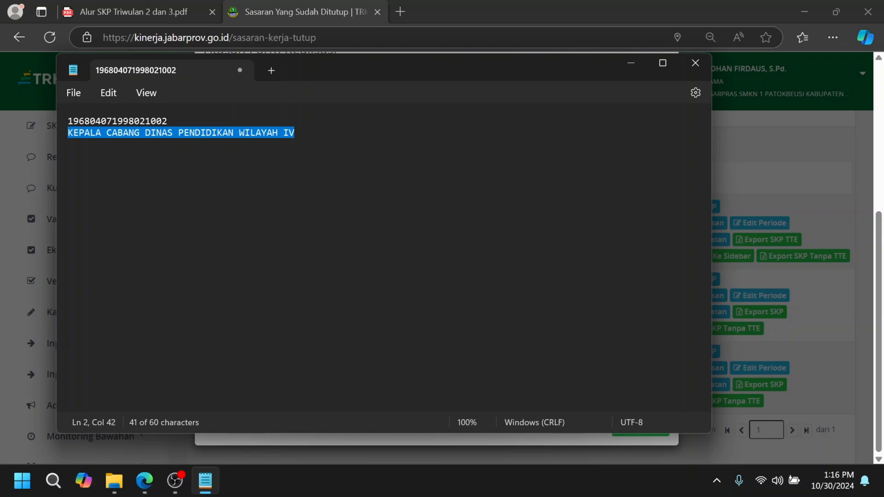
{"action": "left_click", "coordinate": [803, 215]}
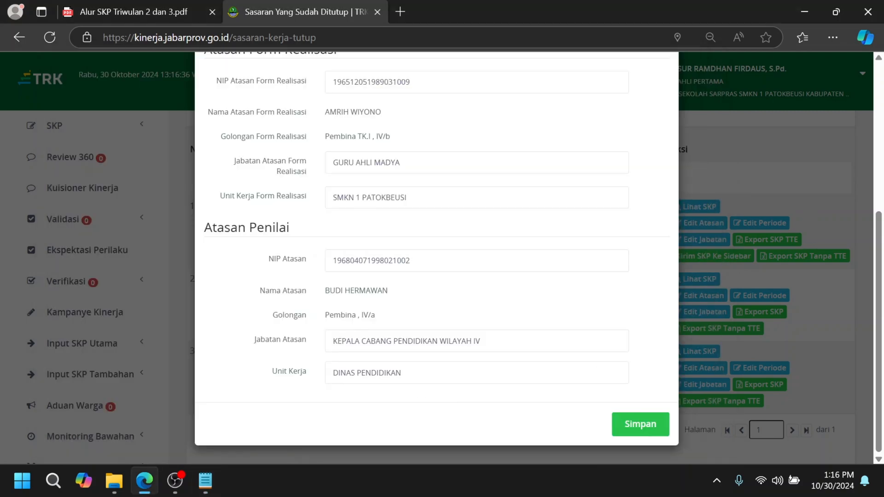
{"action": "left_click_drag", "start_coordinate": [403, 373], "coordinate": [314, 368]}
{"action": "key", "text": "ctrl+v"}
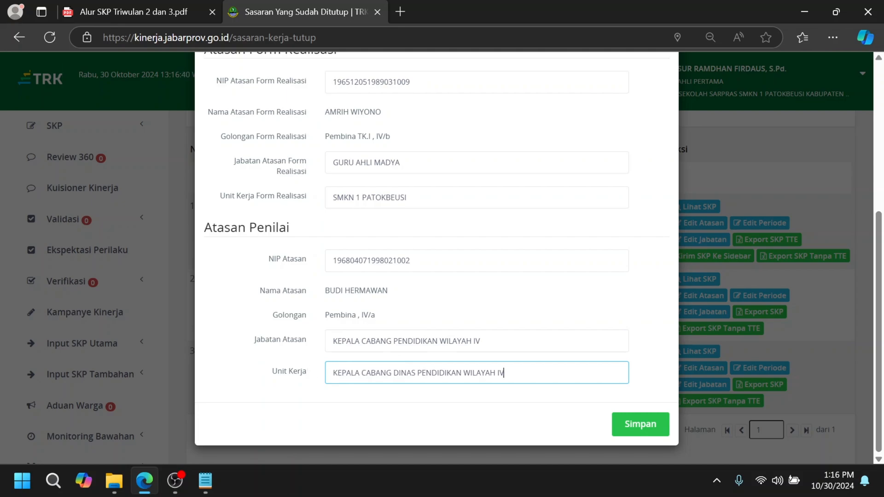
Step: Correct the Atasan Penilai Unit Kerja to KANTOR CABANG DINAS PENDIDIKAN WILAYAH IV and save the Triwulan 2 superior data
{"action": "left_click_drag", "start_coordinate": [360, 373], "coordinate": [317, 376]}
{"action": "type", "text": "kanto"}
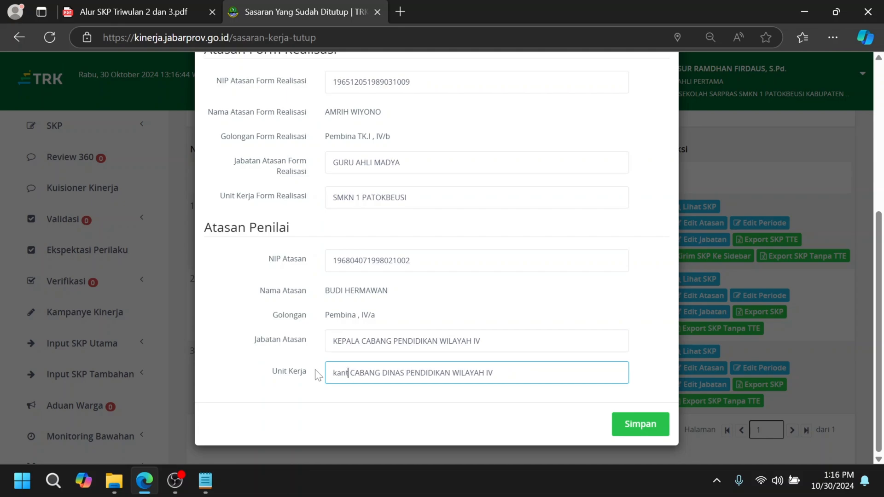
{"action": "key", "text": "BackSpace"}
{"action": "key", "text": "BackSpace"}
{"action": "key", "text": "BackSpace"}
{"action": "key", "text": "BackSpace"}
{"action": "key", "text": "BackSpace"}
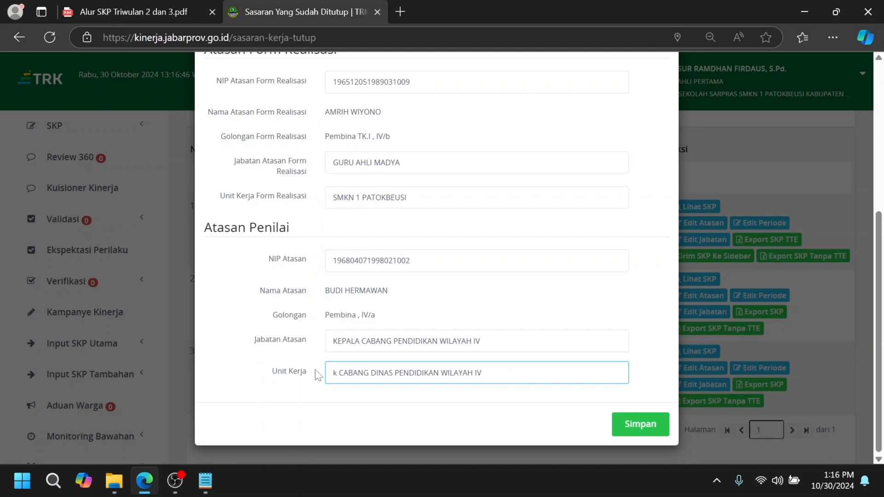
{"action": "type", "text": "KANTOR"}
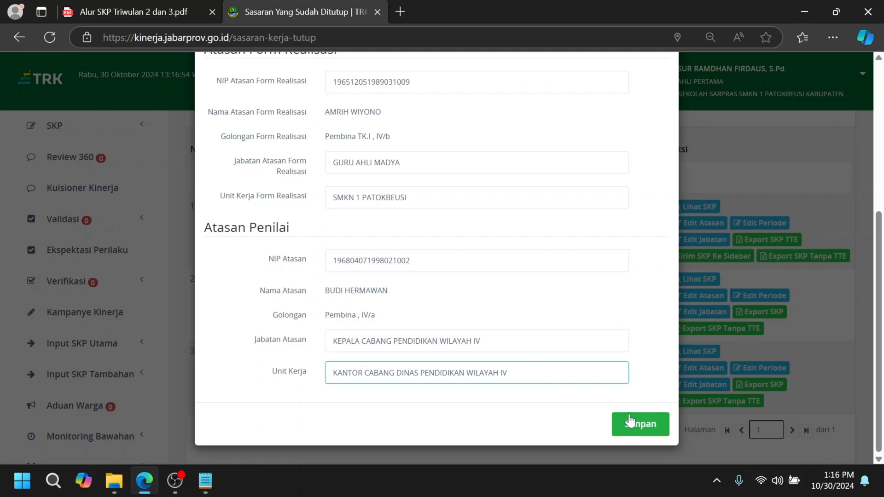
{"action": "left_click", "coordinate": [630, 422]}
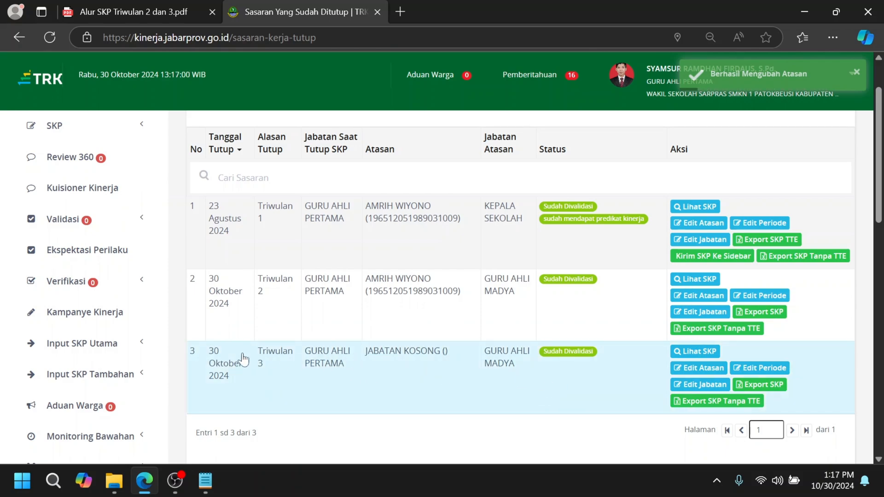
Step: Open the superior form for Triwulan 3 and enter the superior's NIP as NIP Atasan Form target
{"action": "left_click", "coordinate": [710, 370]}
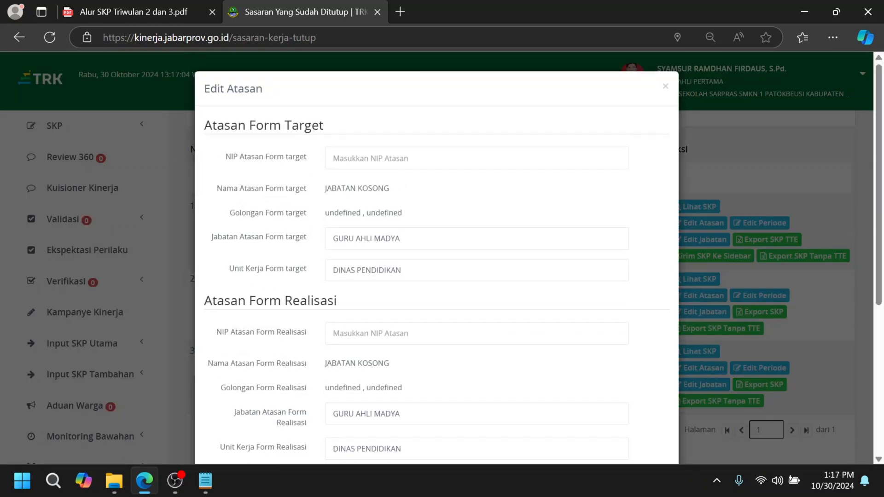
{"action": "left_click", "coordinate": [476, 158]}
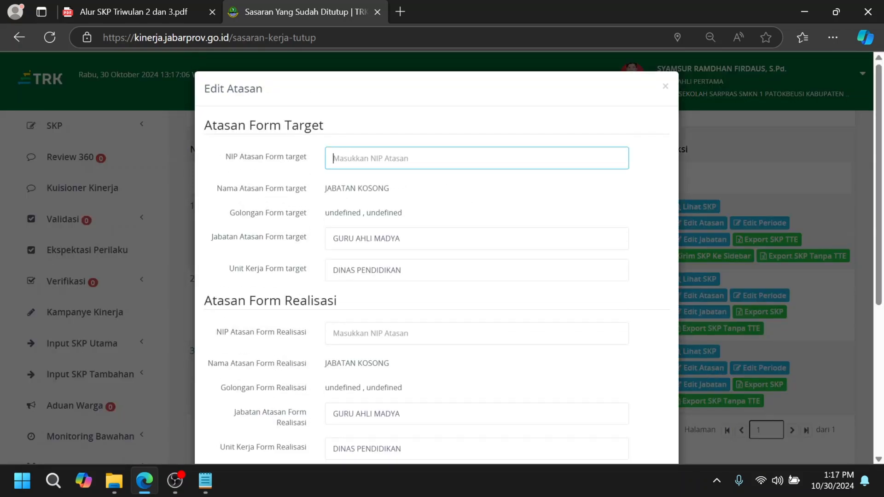
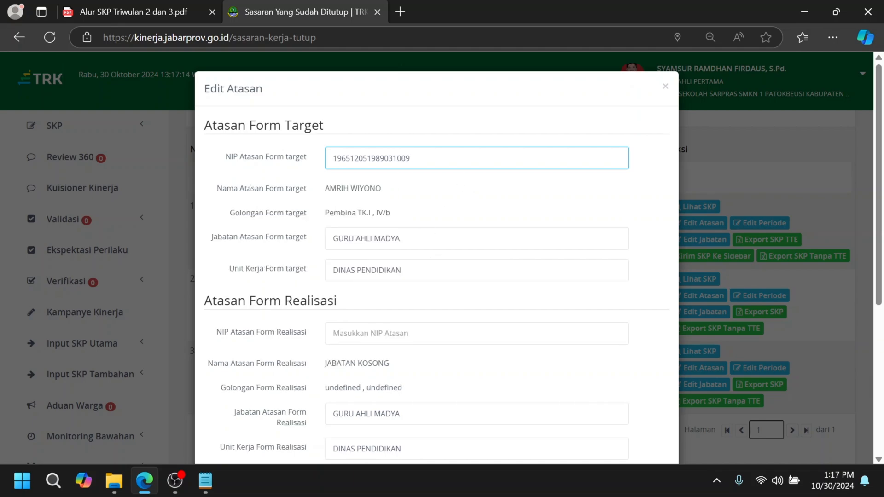
Step: Set Unit Kerja Form target for Triwulan 3 to SMKN 1 PATOKBEUSI
{"action": "left_click", "coordinate": [286, 269]}
{"action": "type", "text": "SMKN"}
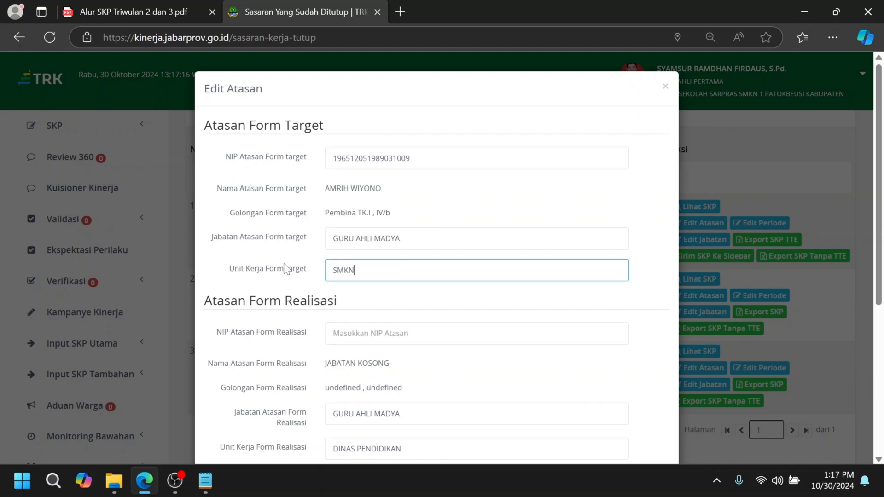
{"action": "type", "text": " 1 PATOKBEUSI"}
Step: Copy the NIP from Atasan Form Target into NIP Atasan Form Realisasi for Triwulan 3
{"action": "left_click", "coordinate": [373, 154]}
{"action": "right_click", "coordinate": [365, 155]}
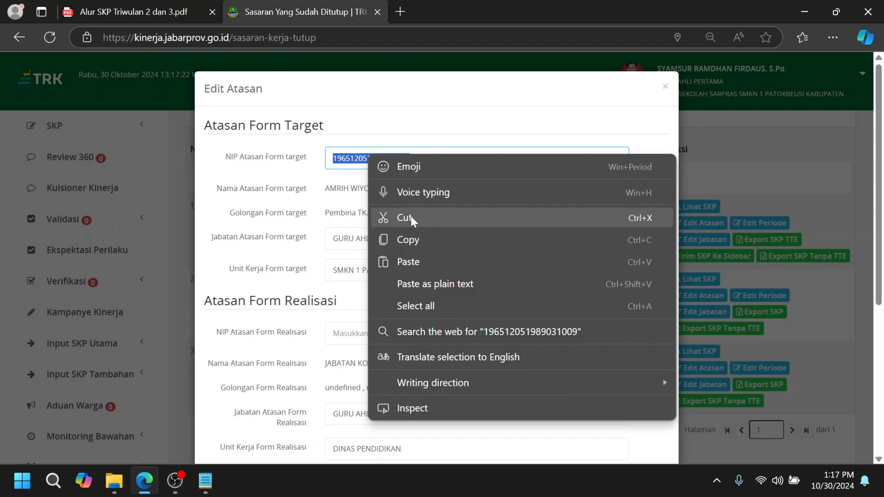
{"action": "left_click", "coordinate": [415, 238]}
{"action": "left_click", "coordinate": [377, 334]}
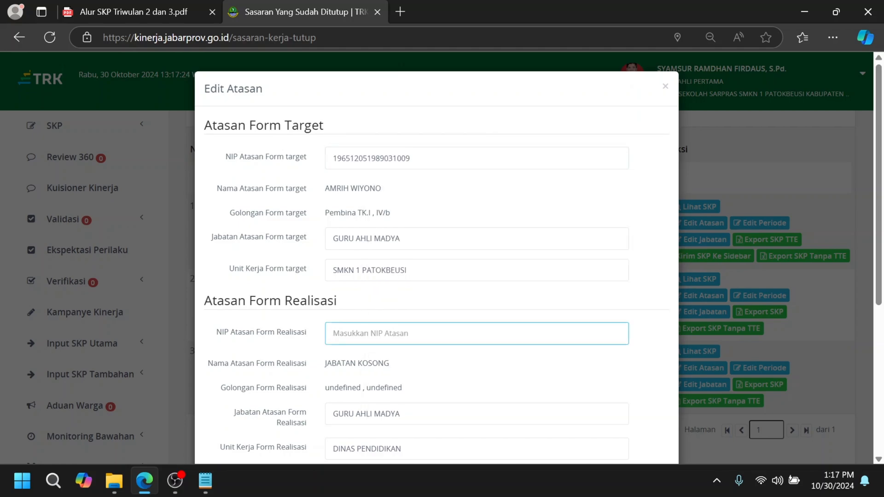
{"action": "key", "text": "ctrl+v"}
Step: Copy SMKN 1 PATOKBEUSI from Unit Kerja Form target into Unit Kerja Form Realisasi for Triwulan 3
{"action": "scroll", "coordinate": [493, 286], "scroll_direction": "down", "scroll_amount": 3}
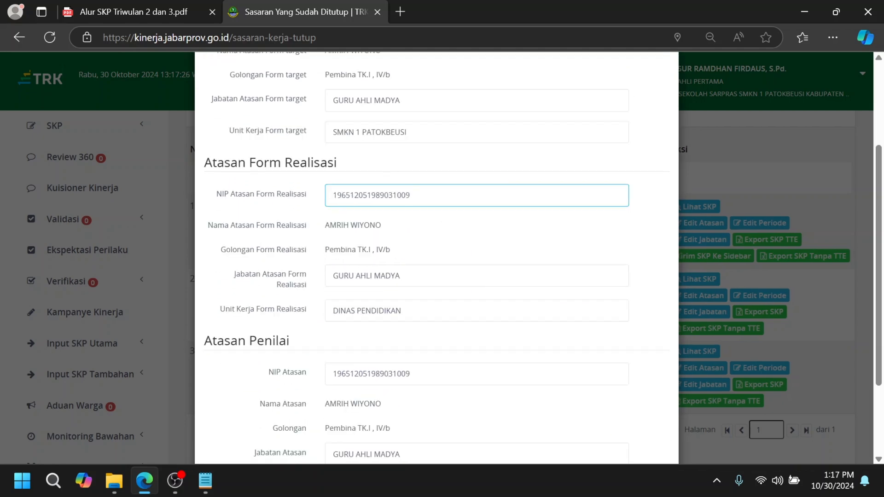
{"action": "left_click_drag", "start_coordinate": [332, 132], "coordinate": [410, 132]}
{"action": "key", "text": "ctrl+c"}
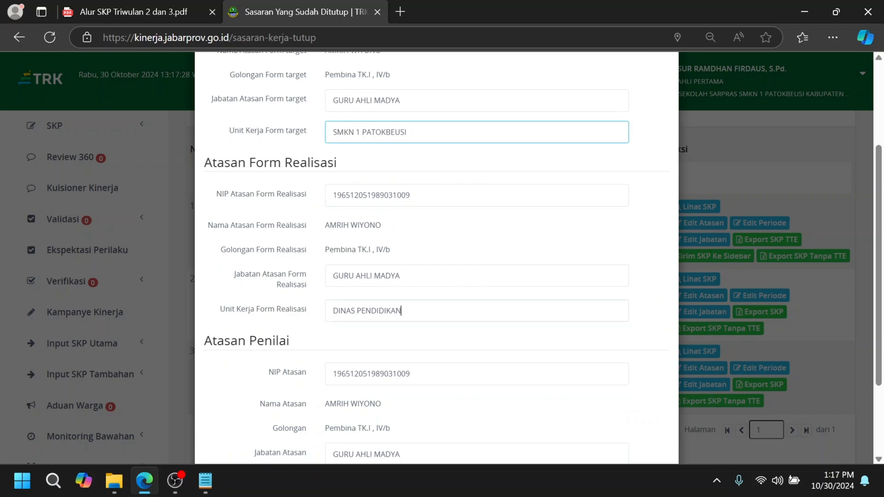
{"action": "left_click", "coordinate": [297, 312]}
{"action": "key", "text": "ctrl+v"}
Step: Replace NIP Atasan under Atasan Penilai for Triwulan 3 with the assessor's NIP copied from the Notepad note
{"action": "scroll", "coordinate": [437, 258], "scroll_direction": "down", "scroll_amount": 1}
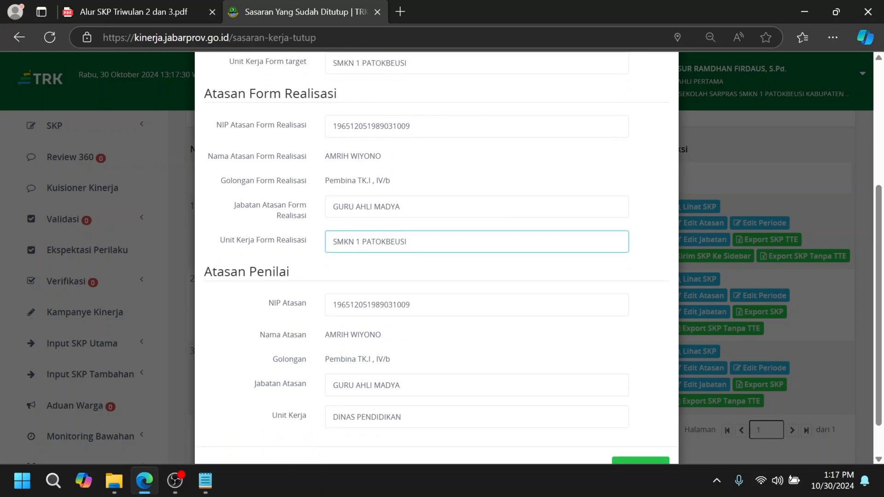
{"action": "left_click", "coordinate": [411, 305]}
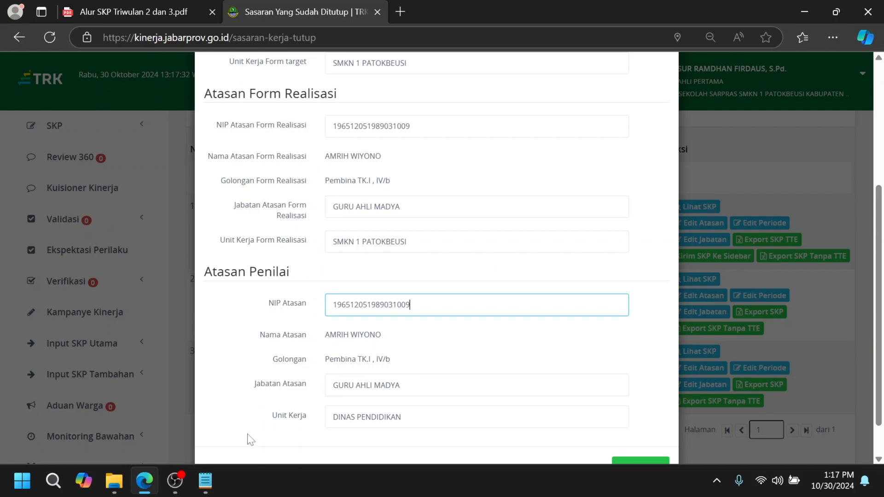
{"action": "left_click", "coordinate": [205, 481]}
{"action": "double_click", "coordinate": [122, 122]}
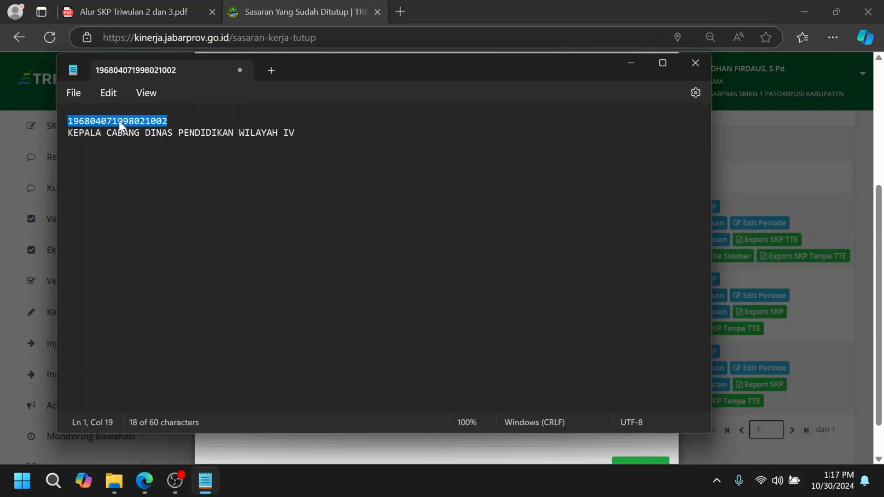
{"action": "left_click", "coordinate": [818, 298]}
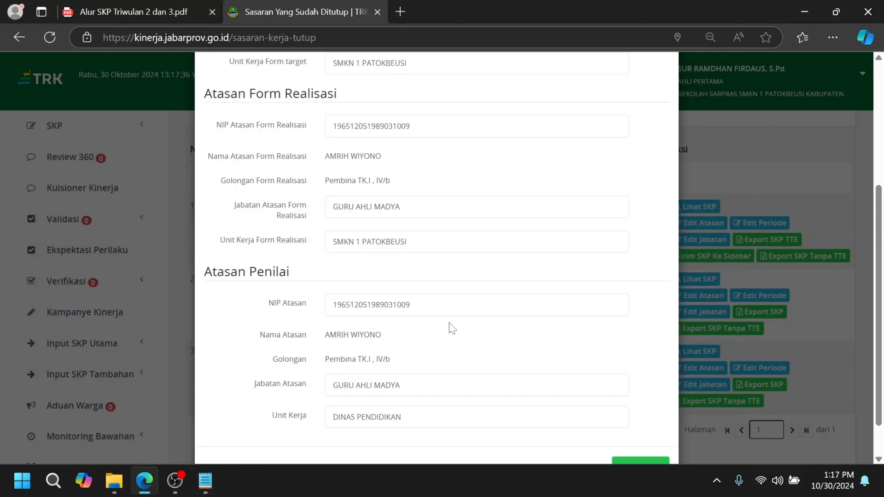
{"action": "double_click", "coordinate": [450, 305]}
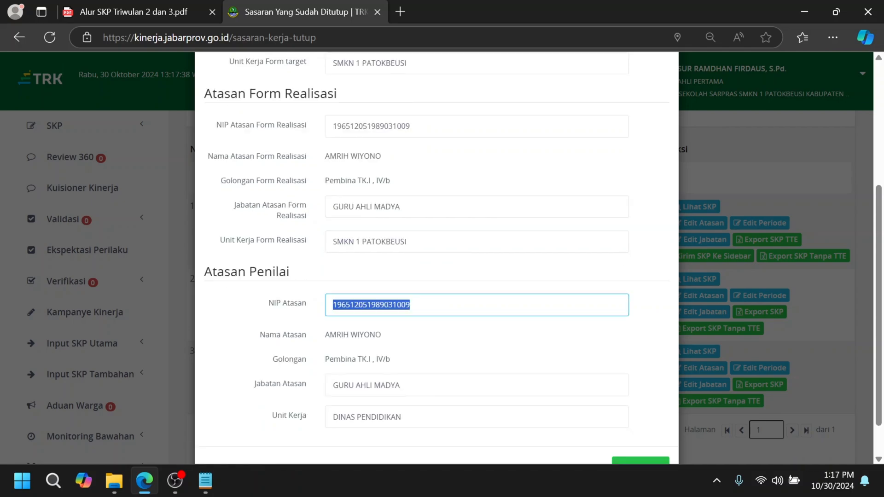
{"action": "key", "text": "ctrl+v"}
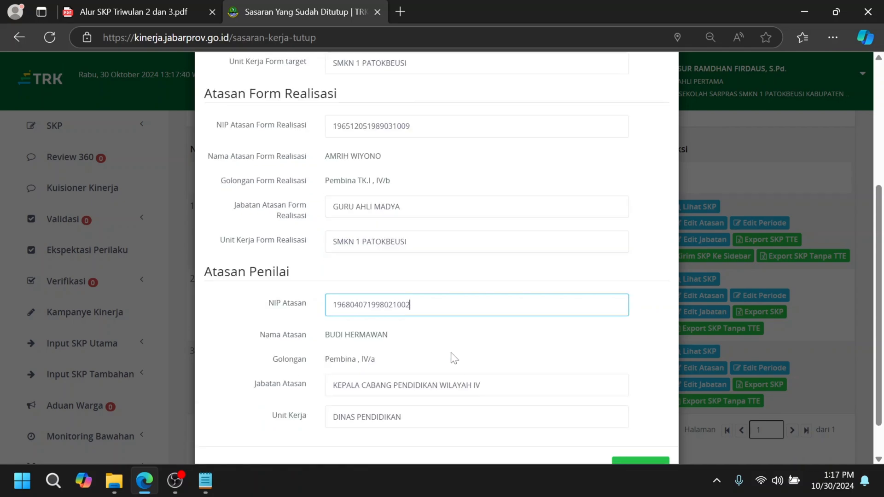
Step: Set the Atasan Penilai Unit Kerja for Triwulan 3 to KANTOR CABANG DINAS PENDIDIKAN WILAYAH IV and save the superior form
{"action": "scroll", "coordinate": [437, 363], "scroll_direction": "down", "scroll_amount": 1}
{"action": "left_click_drag", "start_coordinate": [480, 341], "coordinate": [333, 341]}
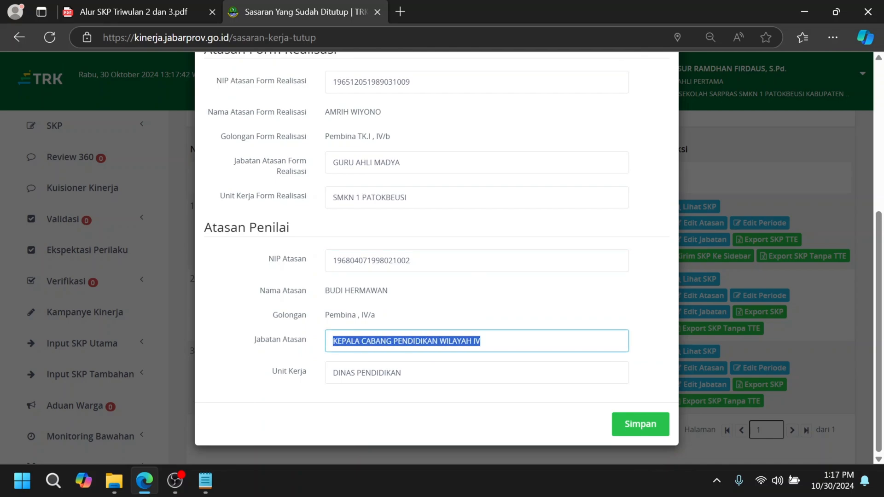
{"action": "left_click_drag", "start_coordinate": [402, 373], "coordinate": [316, 372]}
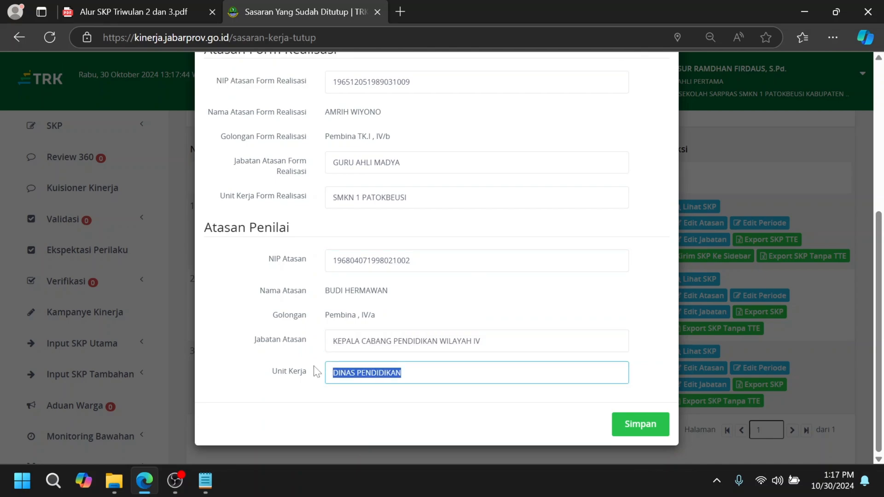
{"action": "type", "text": "KANTOR"}
{"action": "key", "text": "ctrl+v"}
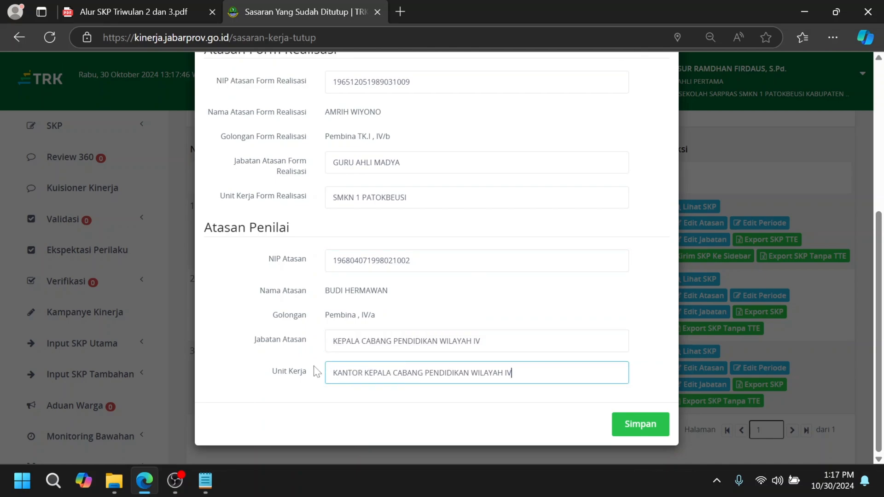
{"action": "double_click", "coordinate": [373, 373]}
{"action": "key", "text": "BackSpace"}
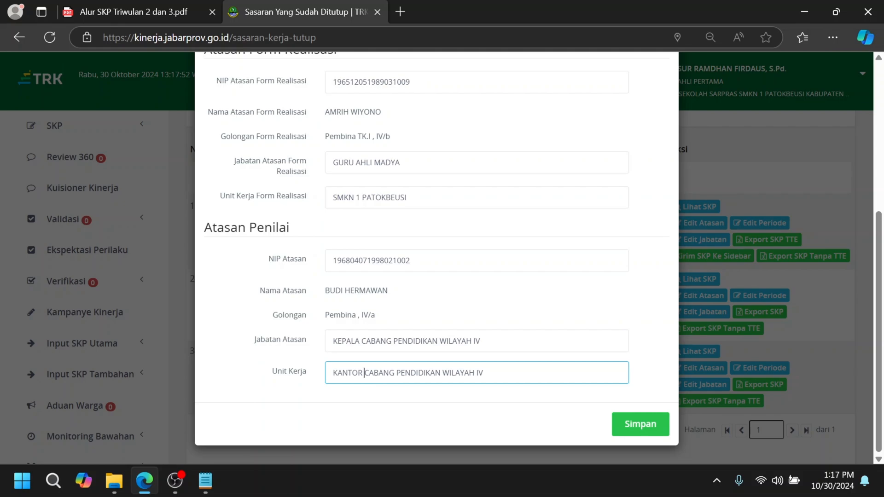
{"action": "type", "text": "DINAS"}
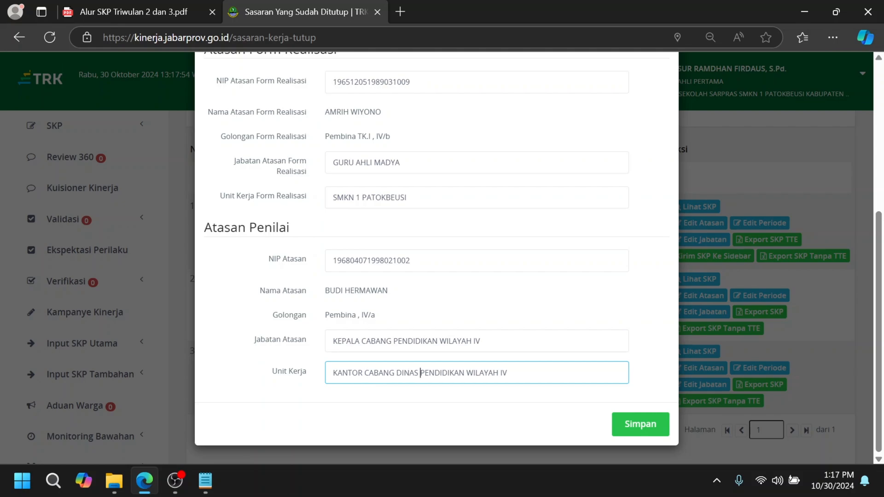
{"action": "left_click", "coordinate": [646, 421]}
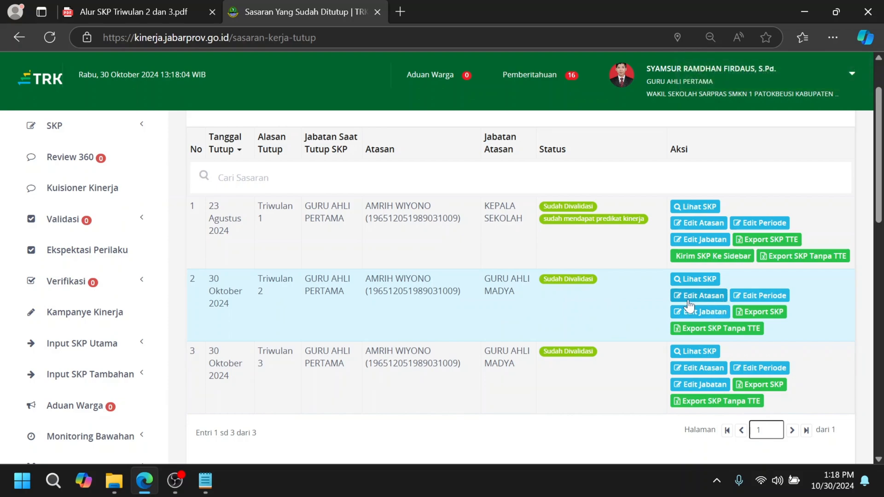
Step: Check the Triwulan 2 period against the Edit Periode instructions in the SKP guide PDF and save it as April to Juni
{"action": "left_click", "coordinate": [754, 298]}
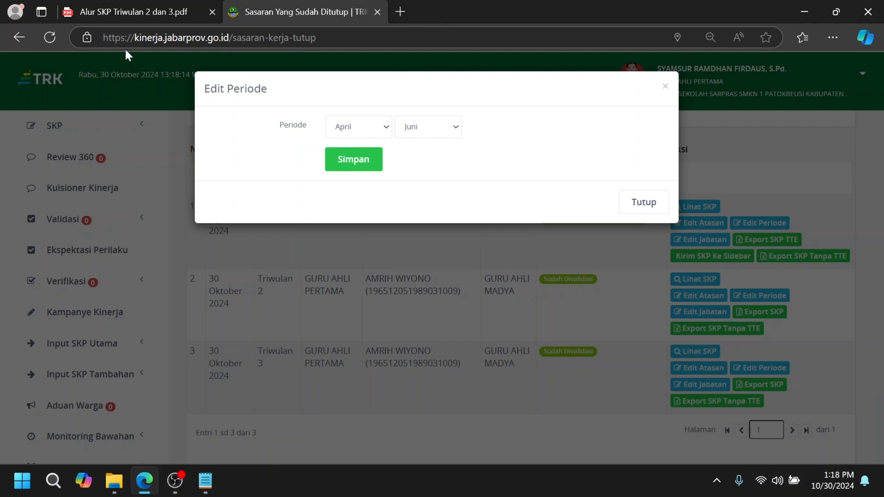
{"action": "left_click", "coordinate": [137, 14]}
{"action": "scroll", "coordinate": [413, 295], "scroll_direction": "up", "scroll_amount": 10}
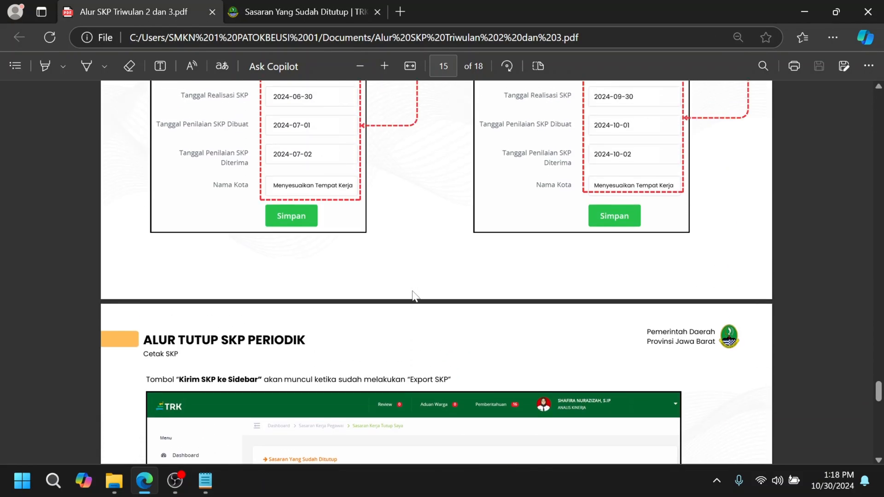
{"action": "scroll", "coordinate": [413, 294], "scroll_direction": "up", "scroll_amount": 6}
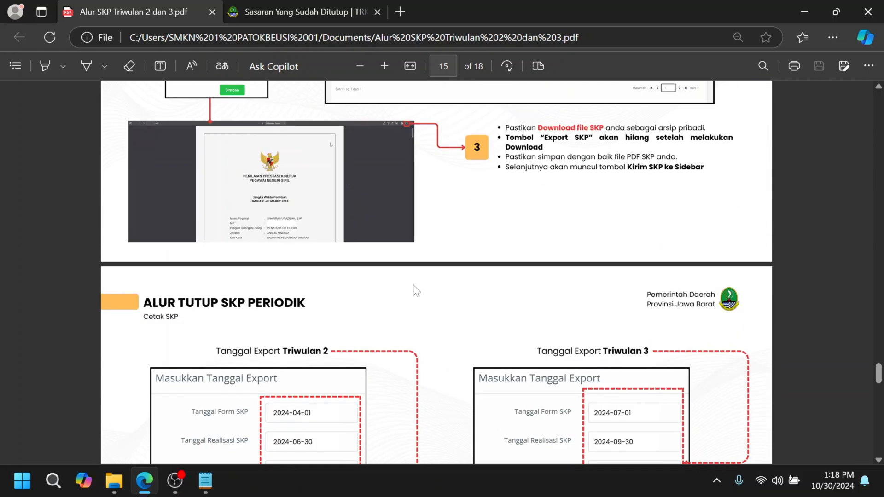
{"action": "scroll", "coordinate": [416, 291], "scroll_direction": "up", "scroll_amount": 10}
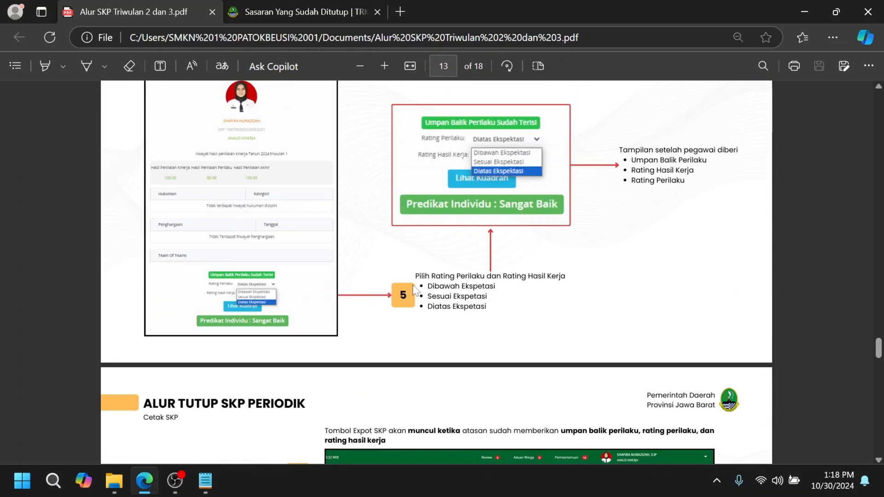
{"action": "scroll", "coordinate": [416, 291], "scroll_direction": "up", "scroll_amount": 15}
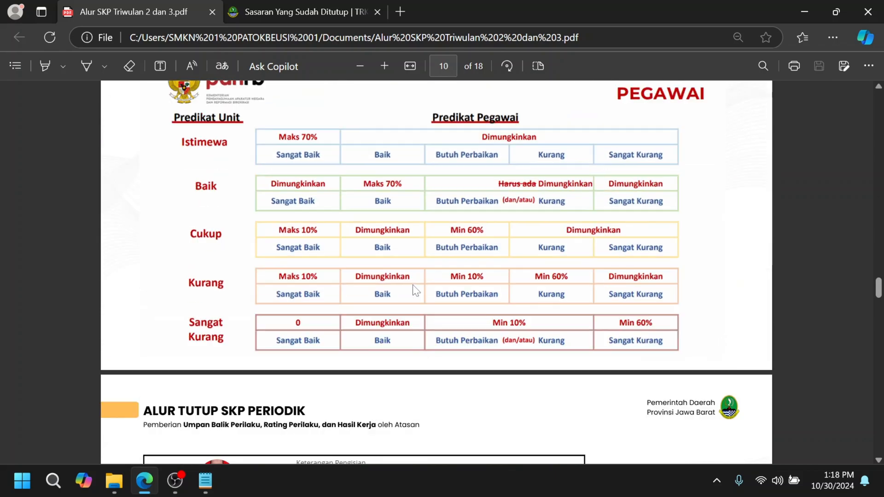
{"action": "scroll", "coordinate": [416, 291], "scroll_direction": "up", "scroll_amount": 8}
{"action": "scroll", "coordinate": [416, 291], "scroll_direction": "down", "scroll_amount": 6}
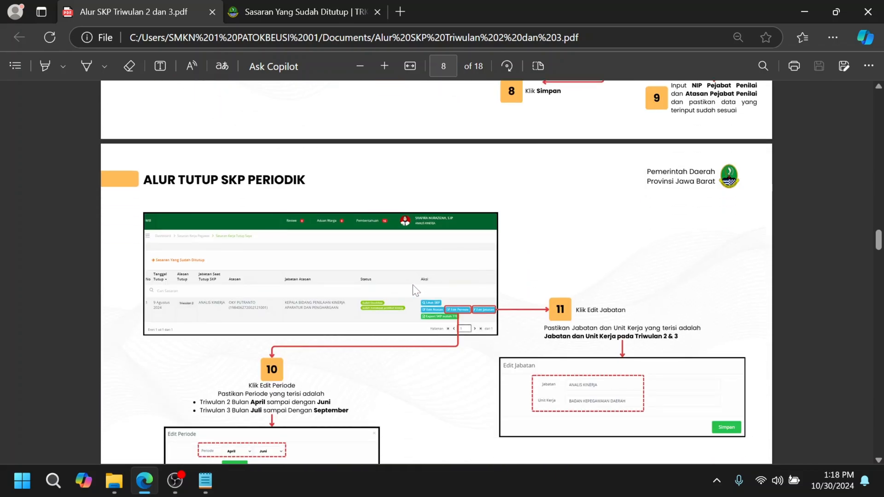
{"action": "scroll", "coordinate": [416, 291], "scroll_direction": "down", "scroll_amount": 3}
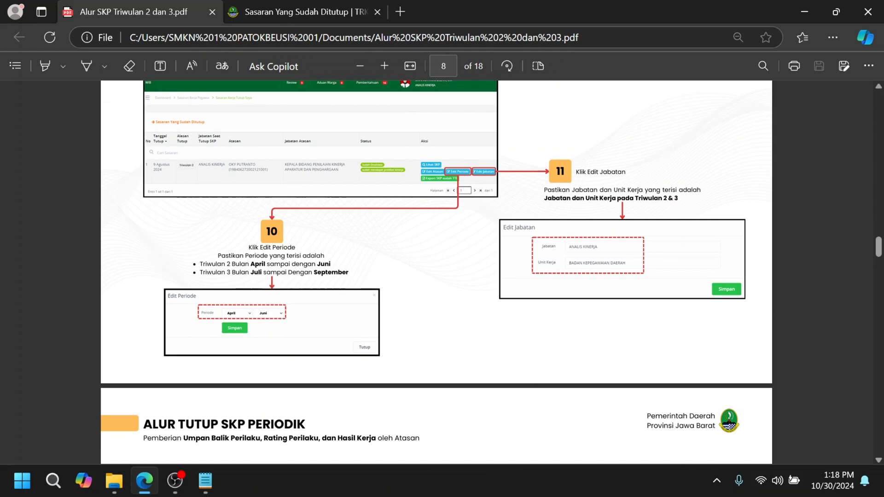
{"action": "scroll", "coordinate": [232, 289], "scroll_direction": "up", "scroll_amount": 4}
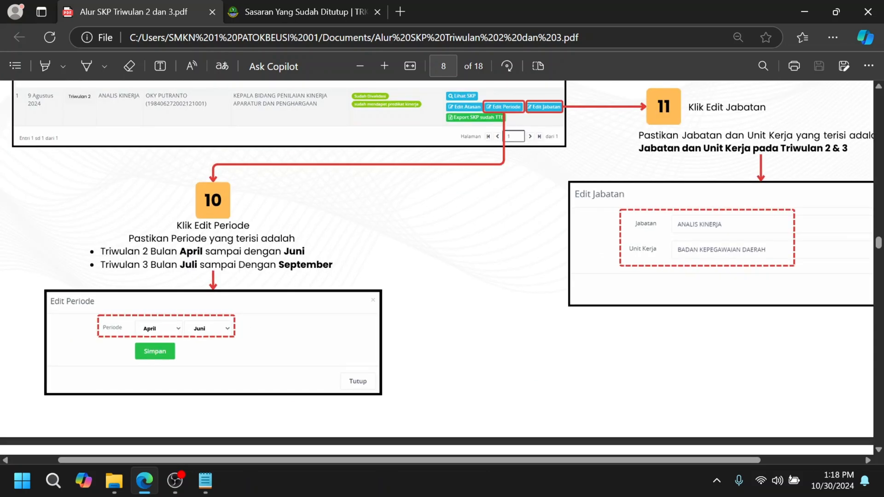
{"action": "left_click", "coordinate": [322, 7]}
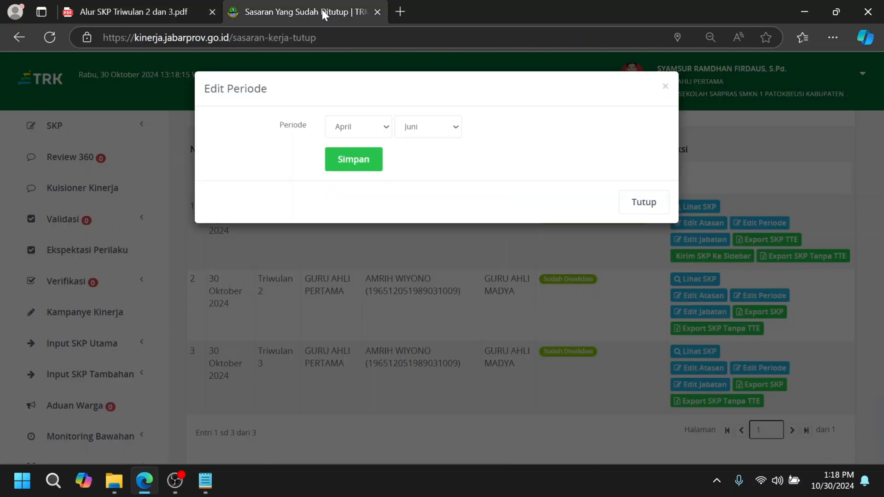
{"action": "left_click", "coordinate": [354, 161]}
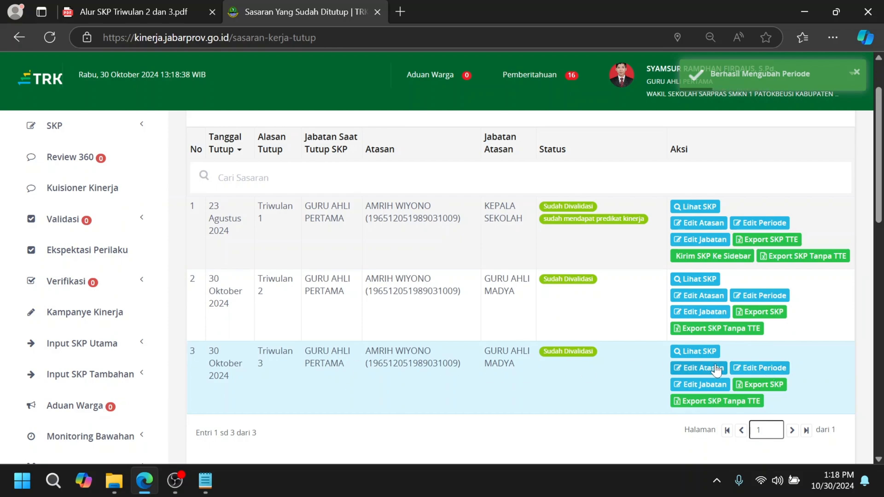
Step: Check the Triwulan 3 period against the guide PDF and save it as Juli to September
{"action": "left_click", "coordinate": [760, 367]}
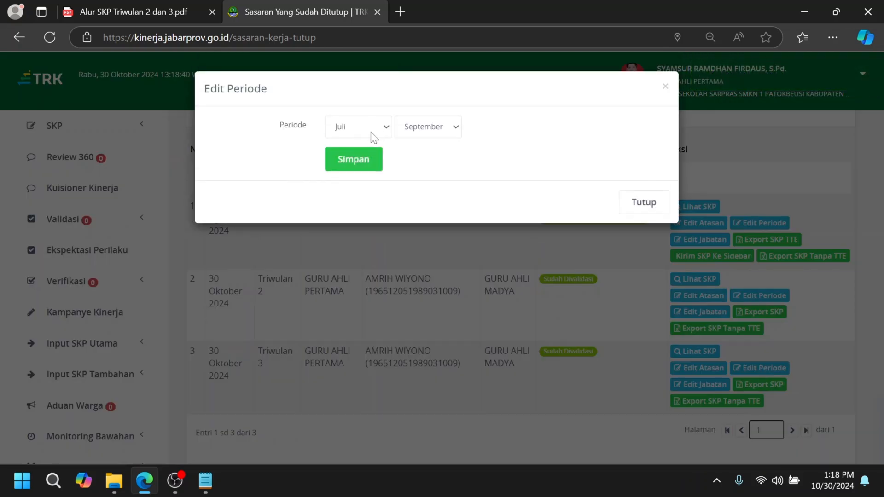
{"action": "left_click", "coordinate": [152, 10]}
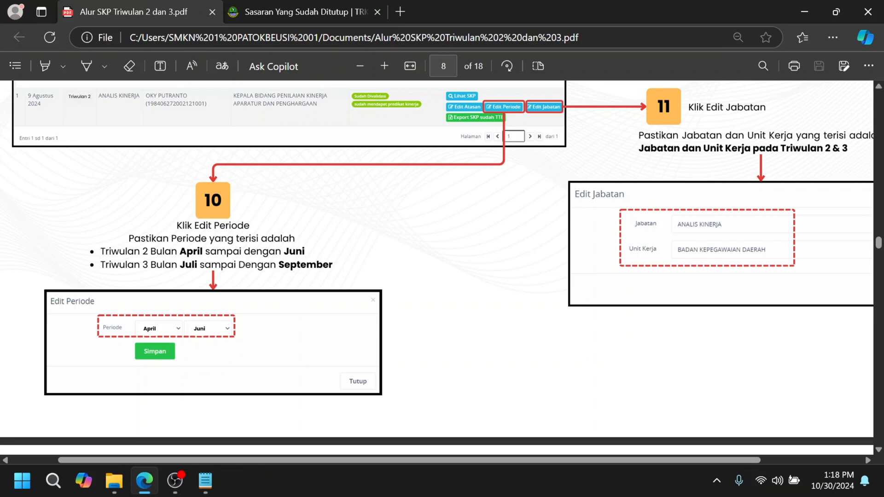
{"action": "left_click", "coordinate": [316, 12]}
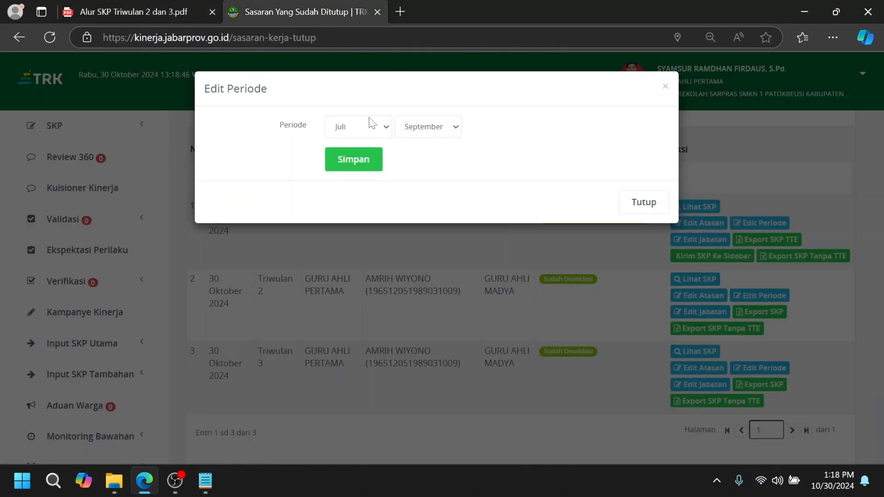
{"action": "left_click", "coordinate": [359, 166]}
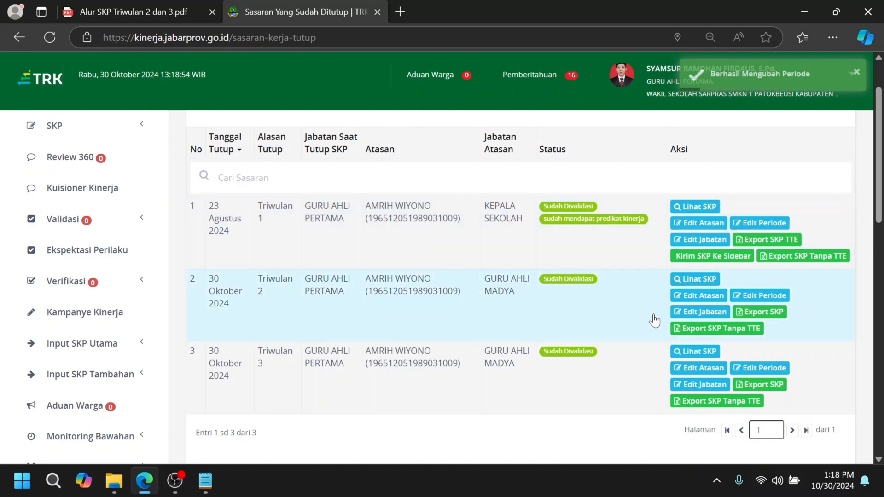
Step: Set Unit Kerja in the Triwulan 2 position data to SMKN 1 PATOKBEUSI, copy that text and save
{"action": "left_click", "coordinate": [695, 313]}
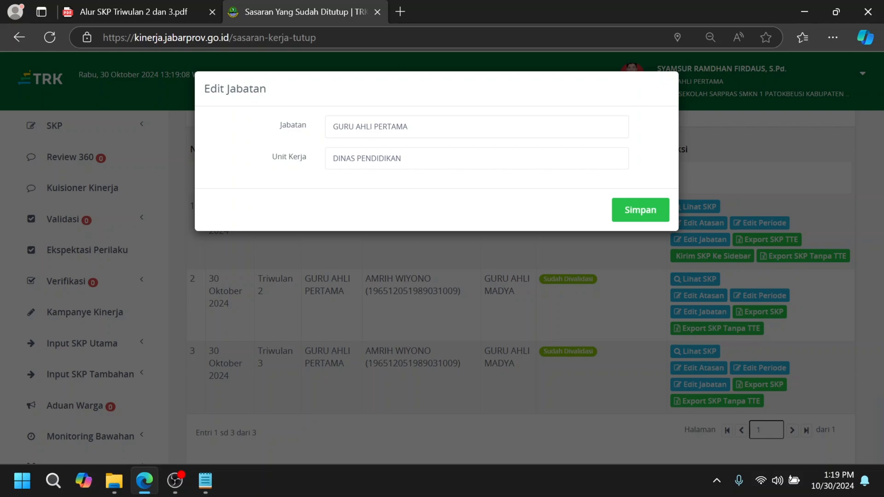
{"action": "triple_click", "coordinate": [329, 164]}
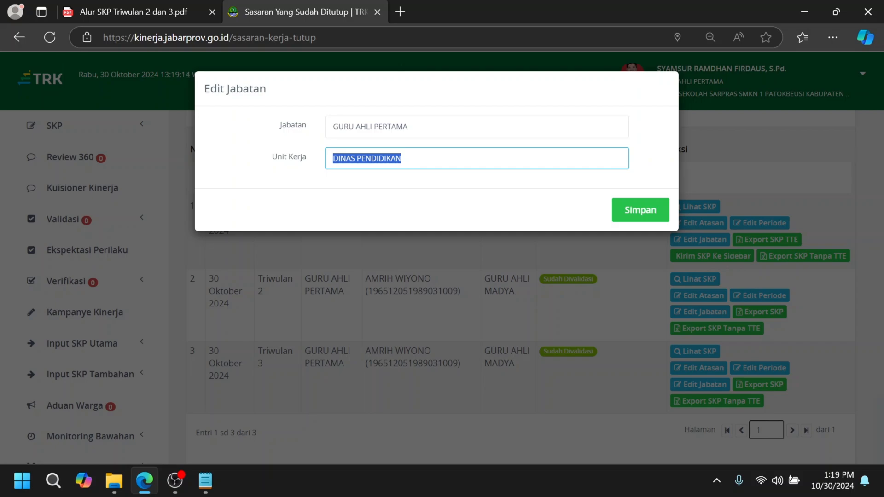
{"action": "type", "text": "SMKN 1 "}
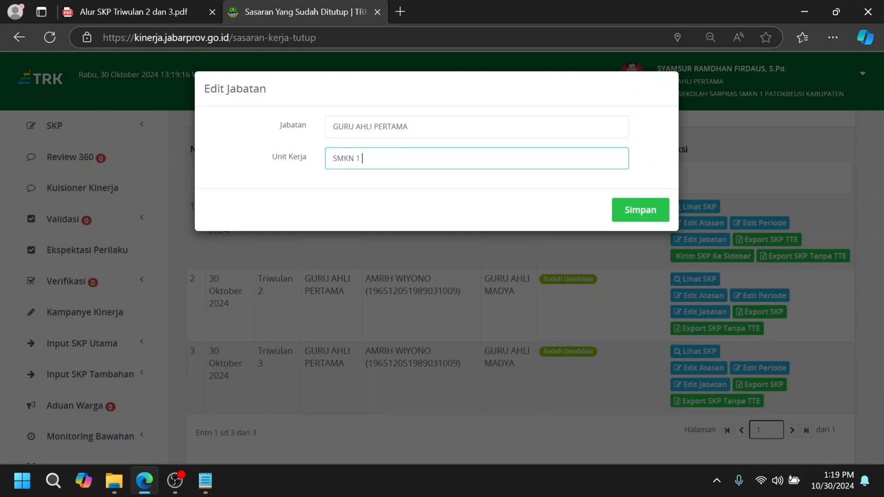
{"action": "type", "text": "PATOKBU"}
{"action": "key", "text": "BackSpace"}
{"action": "key", "text": "BackSpace"}
{"action": "type", "text": "BESU"}
{"action": "key", "text": "ctrl+a"}
{"action": "key", "text": "ctrl+c"}
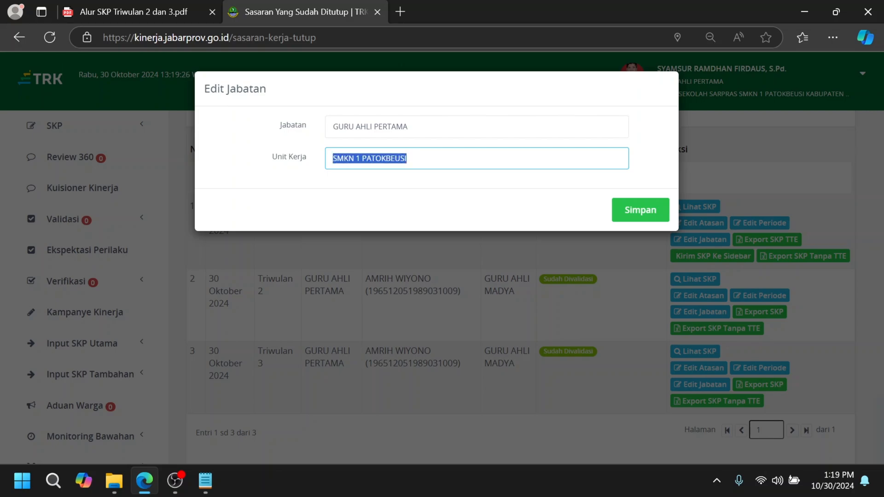
{"action": "left_click", "coordinate": [619, 210]}
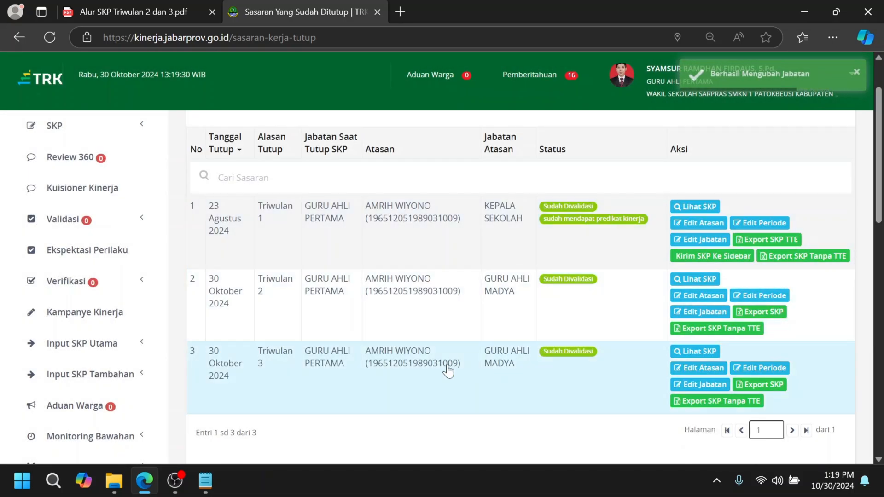
Step: Replace Unit Kerja in the Triwulan 3 position data with the copied SMKN 1 PATOKBEUSI and save
{"action": "left_click", "coordinate": [705, 385]}
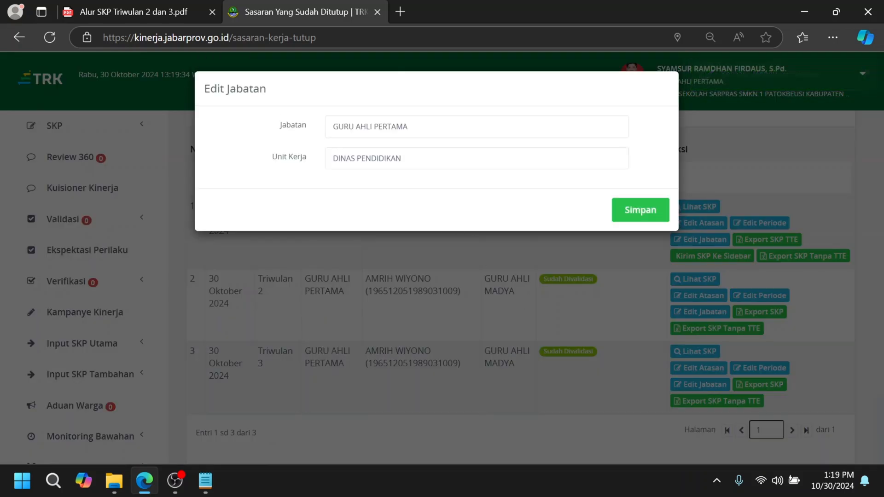
{"action": "left_click_drag", "start_coordinate": [427, 159], "coordinate": [301, 159]}
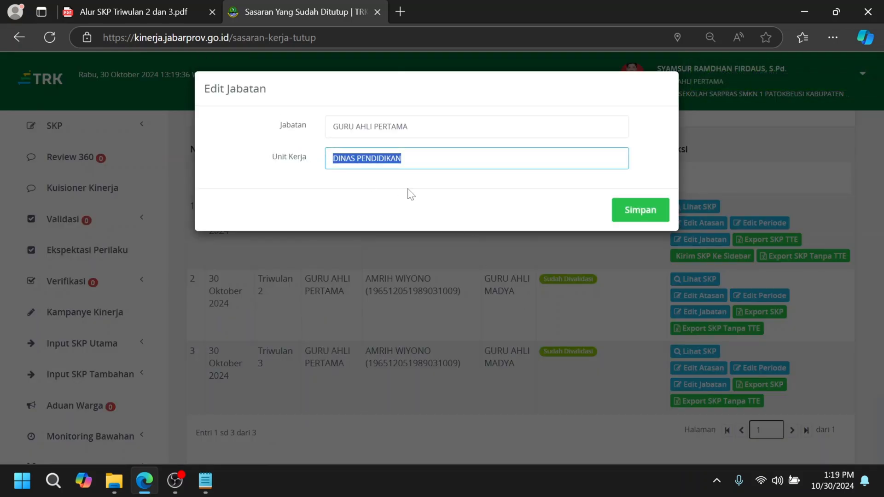
{"action": "key", "text": "ctrl+v"}
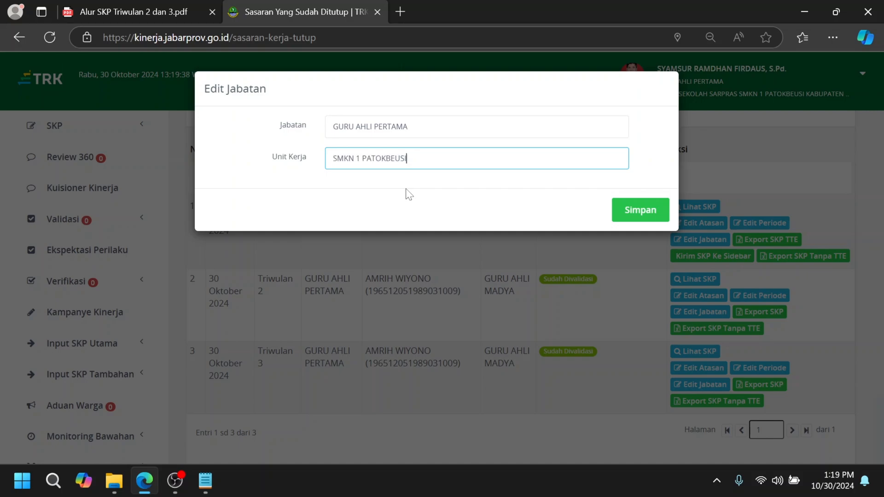
{"action": "left_click", "coordinate": [640, 210]}
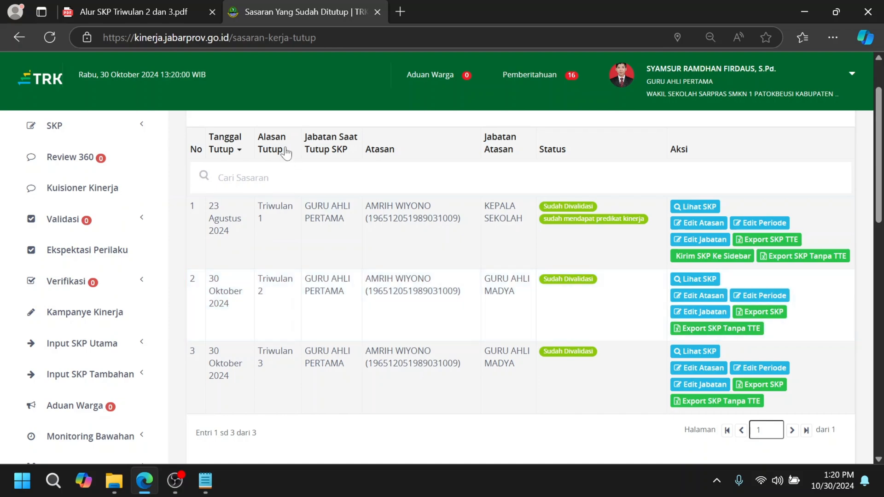
Step: Review the assessment schedule and the Triwulan 2 and Triwulan 3 export date pages in the SKP guide PDF
{"action": "left_click", "coordinate": [131, 5]}
{"action": "scroll", "coordinate": [653, 249], "scroll_direction": "down", "scroll_amount": 5}
{"action": "scroll", "coordinate": [653, 249], "scroll_direction": "down", "scroll_amount": 20}
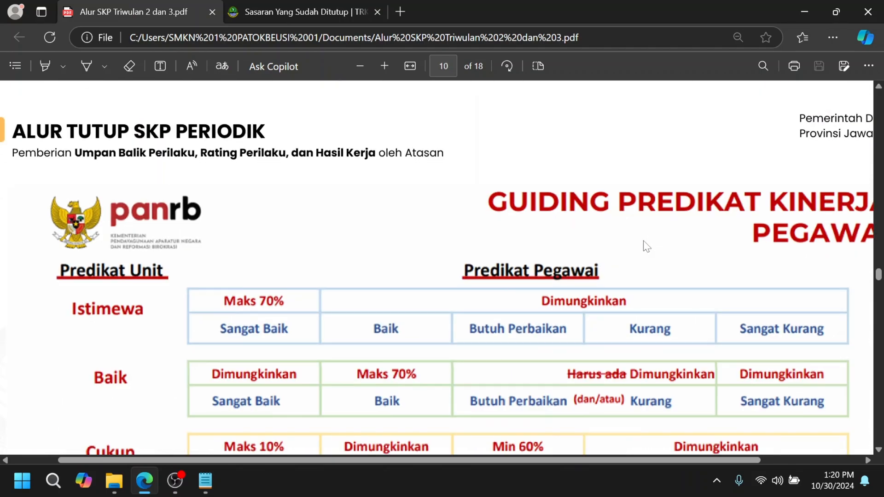
{"action": "scroll", "coordinate": [646, 246], "scroll_direction": "down", "scroll_amount": 20}
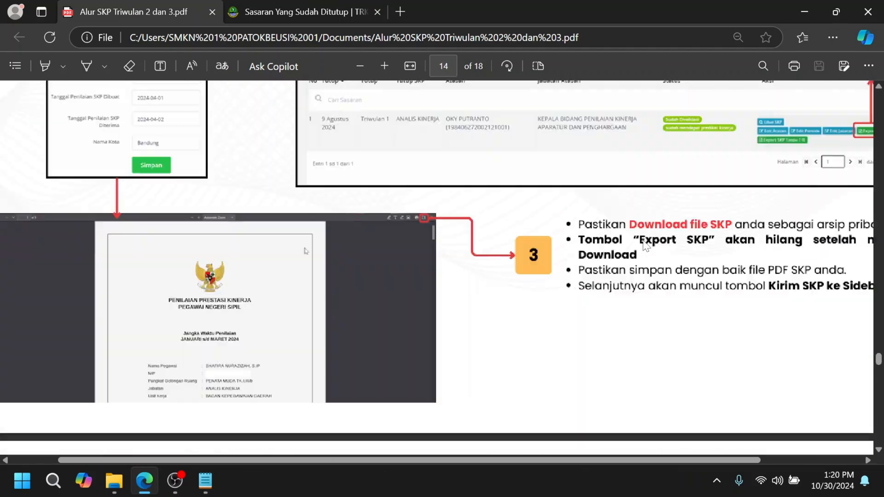
{"action": "scroll", "coordinate": [648, 247], "scroll_direction": "down", "scroll_amount": 2}
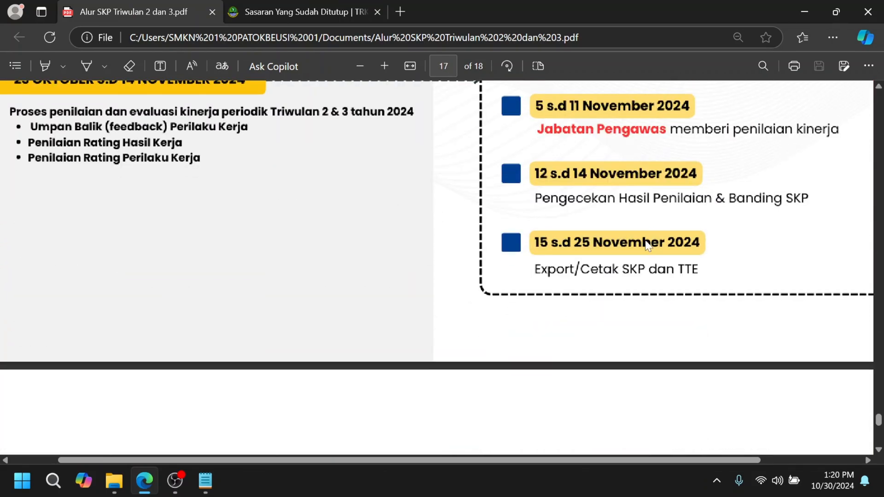
{"action": "scroll", "coordinate": [670, 234], "scroll_direction": "up", "scroll_amount": 3}
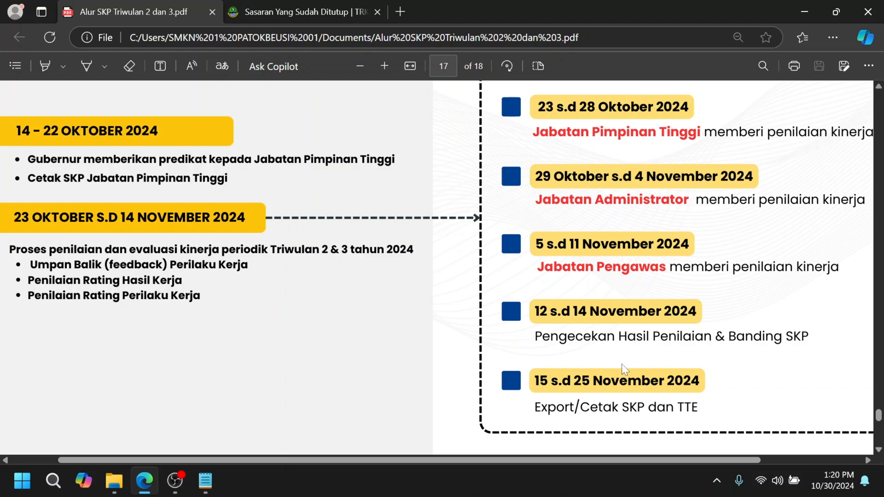
{"action": "scroll", "coordinate": [466, 203], "scroll_direction": "down", "scroll_amount": 2, "text": "ctrl"}
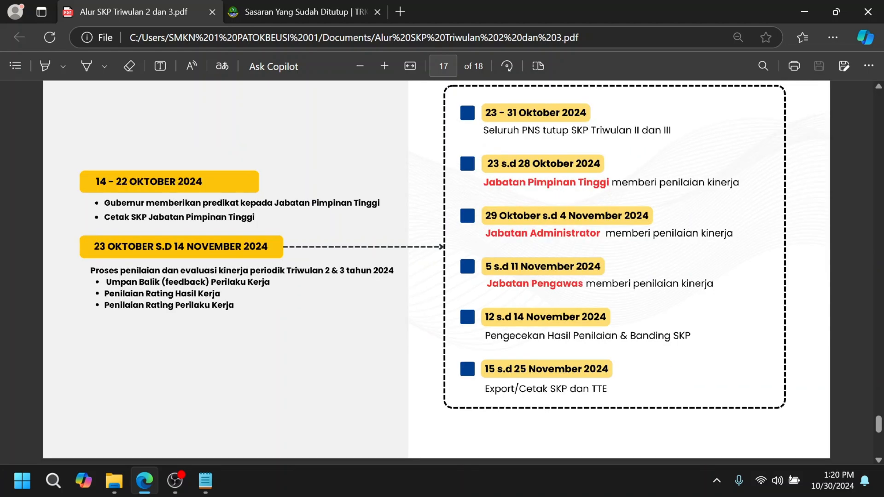
{"action": "scroll", "coordinate": [510, 333], "scroll_direction": "down", "scroll_amount": 5}
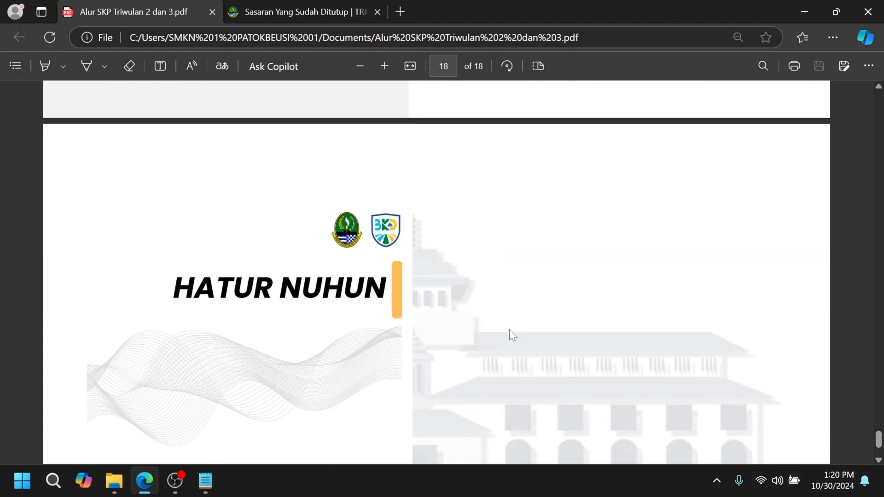
{"action": "scroll", "coordinate": [510, 333], "scroll_direction": "up", "scroll_amount": 10}
{"action": "scroll", "coordinate": [510, 330], "scroll_direction": "up", "scroll_amount": 8}
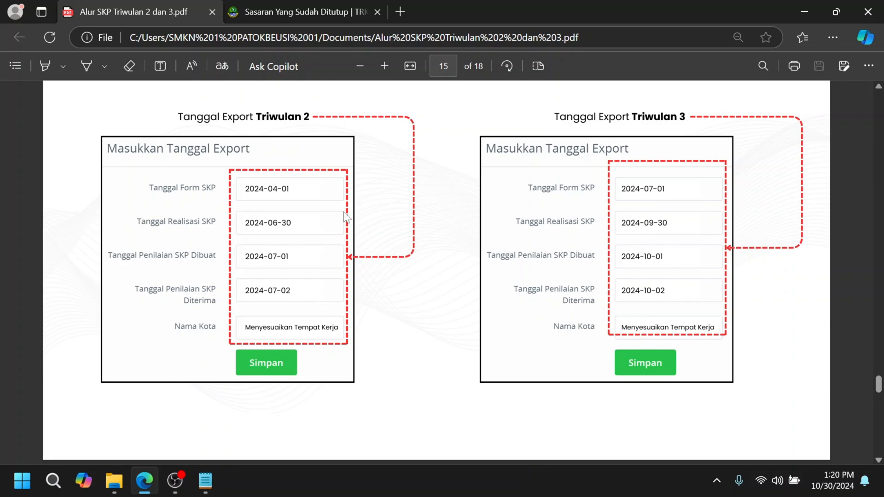
Step: Start Export SKP for the Triwulan 2 entry in the TRK portal and set Tanggal Form SKP to 2024-04-01, following the guide PDF
{"action": "left_click", "coordinate": [302, 7]}
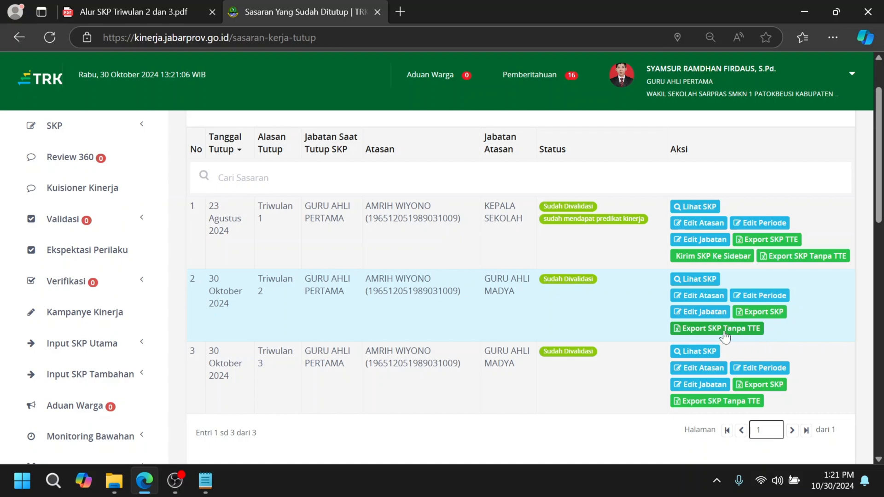
{"action": "left_click", "coordinate": [778, 317]}
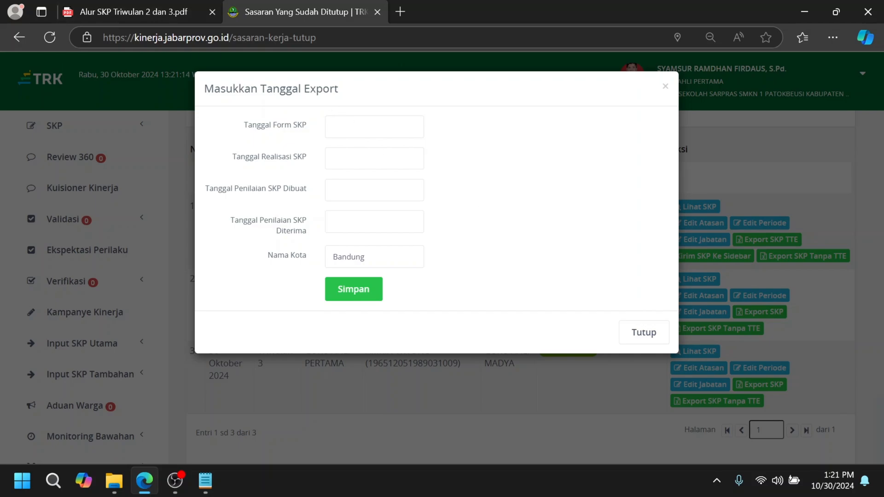
{"action": "left_click", "coordinate": [159, 4]}
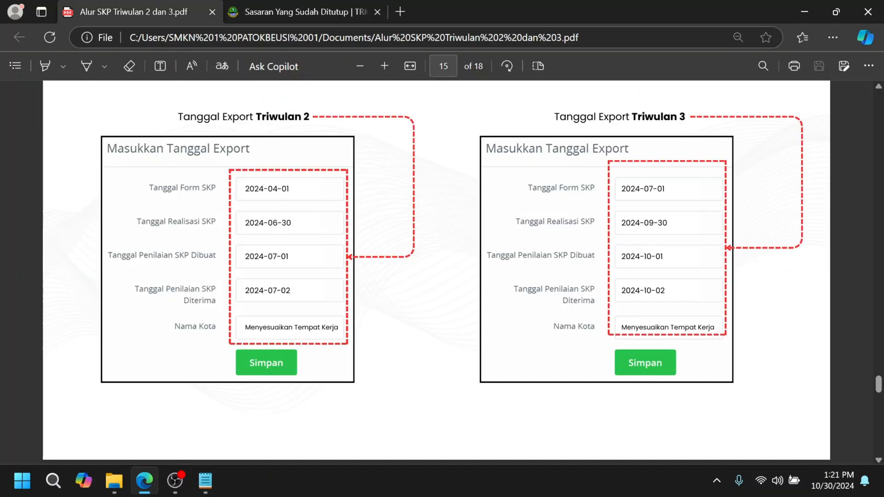
{"action": "left_click", "coordinate": [270, 10]}
{"action": "left_click", "coordinate": [374, 127]}
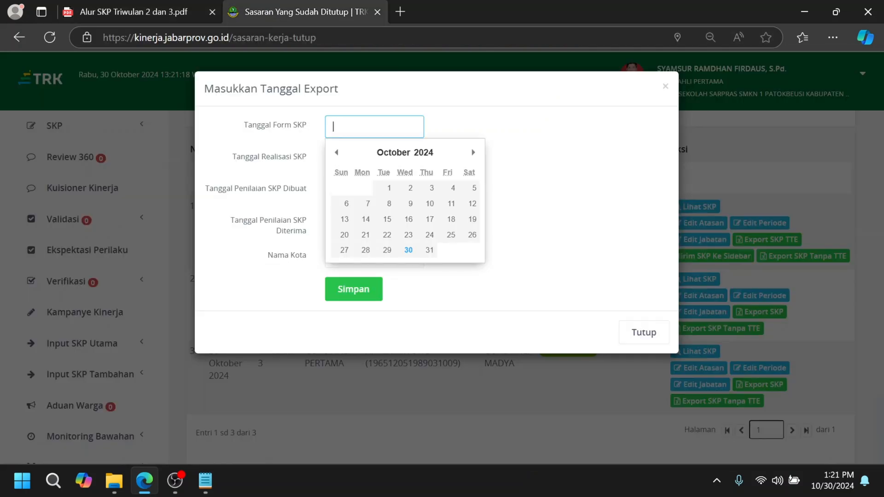
{"action": "left_click", "coordinate": [391, 153]}
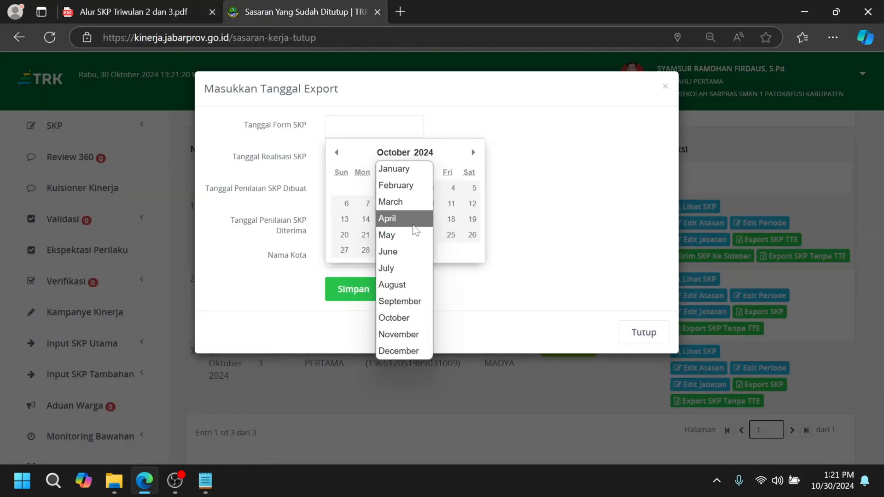
{"action": "left_click", "coordinate": [387, 218]}
{"action": "left_click", "coordinate": [365, 188]}
Step: Check the Triwulan 2 realisation date in the guide PDF and set Tanggal Realisasi SKP to 2024-06-30
{"action": "left_click", "coordinate": [350, 158]}
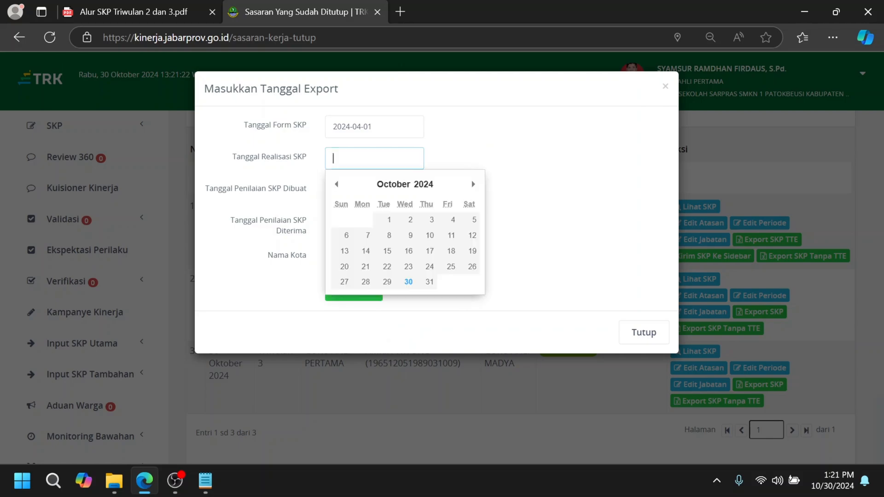
{"action": "left_click", "coordinate": [150, 10]}
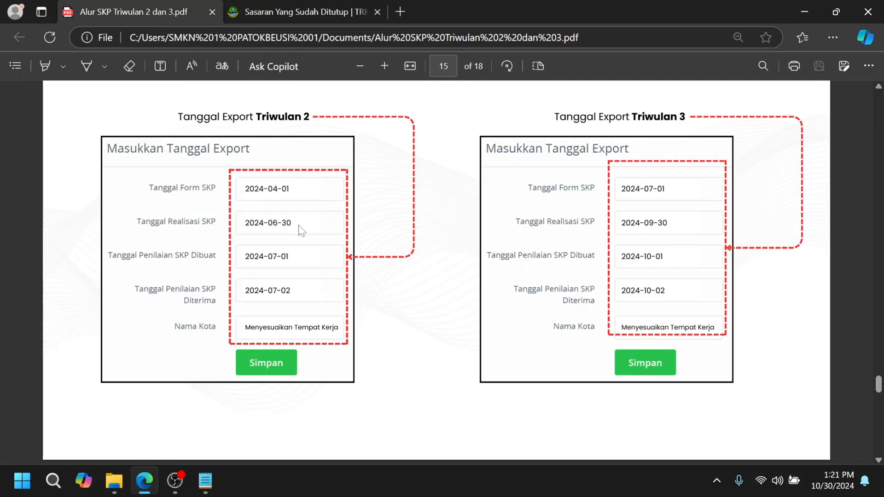
{"action": "left_click", "coordinate": [323, 12]}
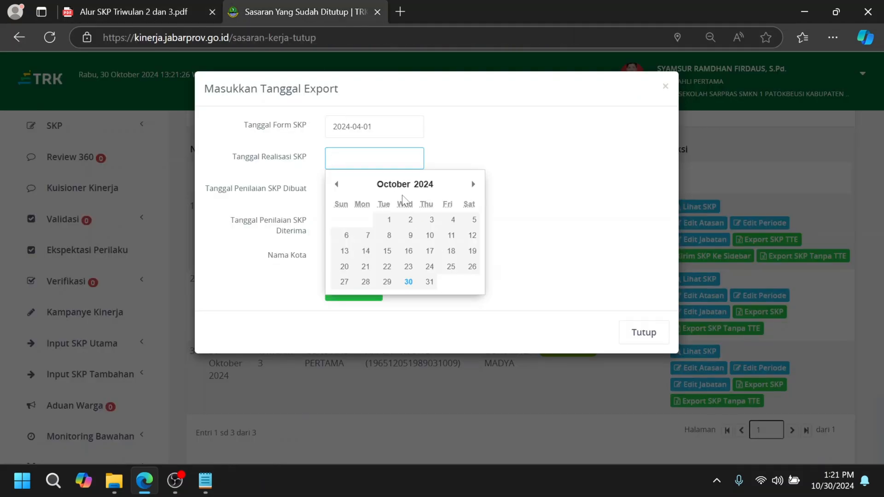
{"action": "left_click", "coordinate": [392, 187]}
{"action": "left_click", "coordinate": [402, 284]}
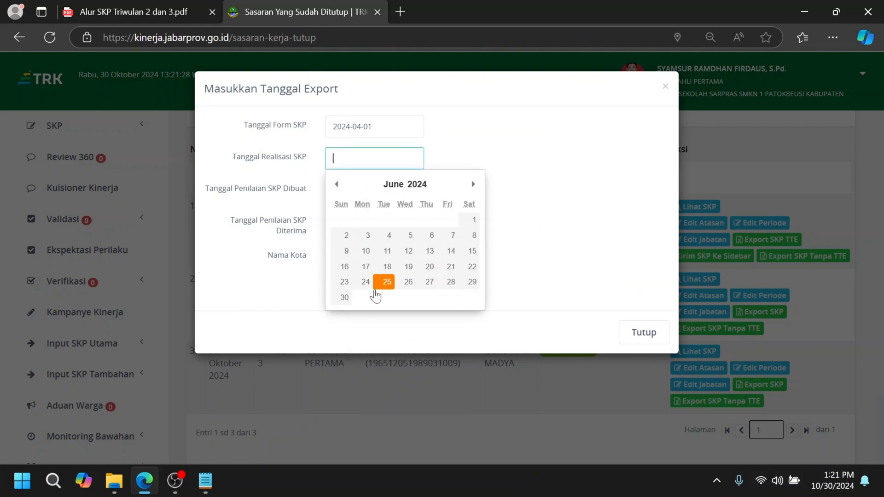
{"action": "left_click", "coordinate": [345, 299]}
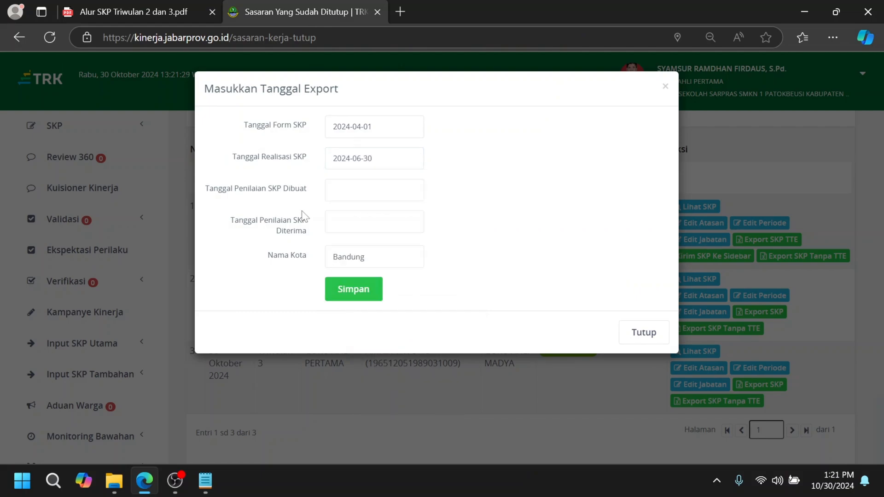
Step: Consult the Triwulan 2 assessment dates in the guide PDF and set Tanggal Penilaian SKP Dibuat to 2024-07-01
{"action": "left_click", "coordinate": [144, 16]}
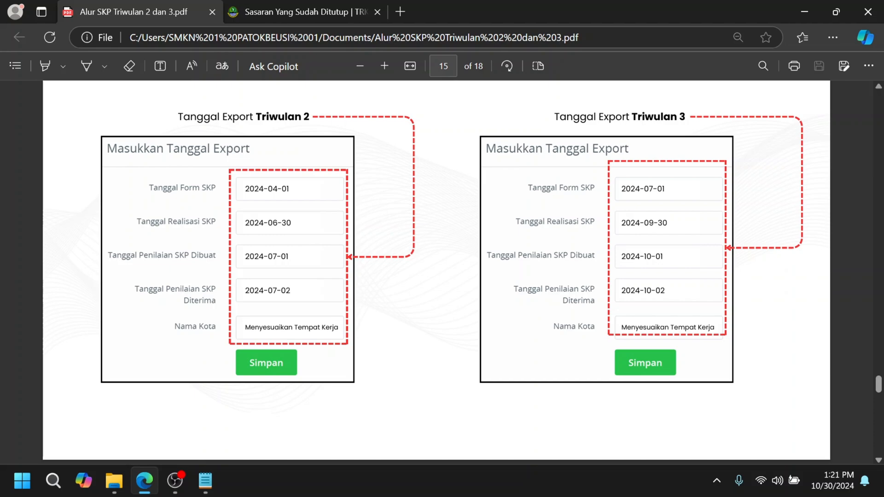
{"action": "left_click", "coordinate": [269, 12]}
{"action": "left_click", "coordinate": [368, 190]}
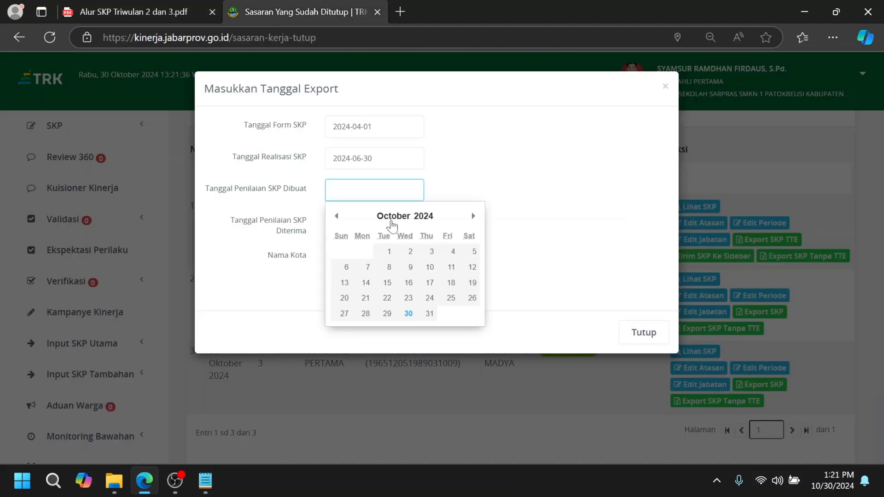
{"action": "left_click", "coordinate": [391, 216]}
{"action": "left_click", "coordinate": [404, 330]}
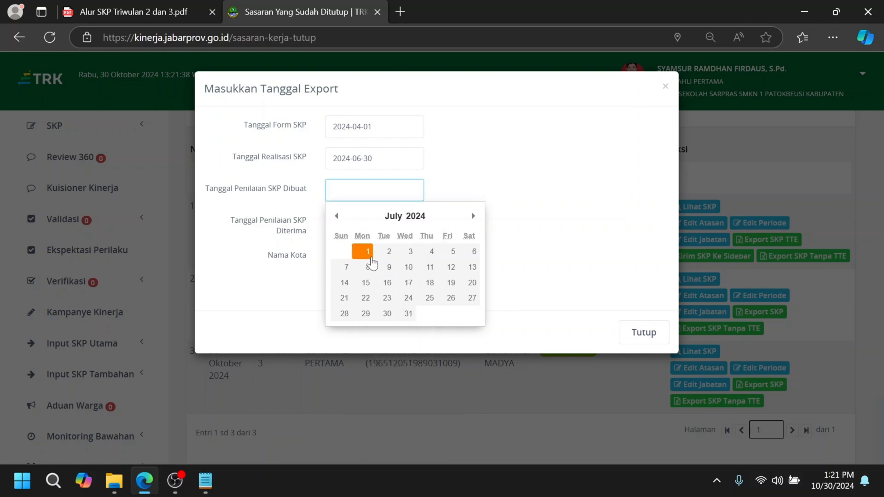
{"action": "left_click", "coordinate": [365, 255]}
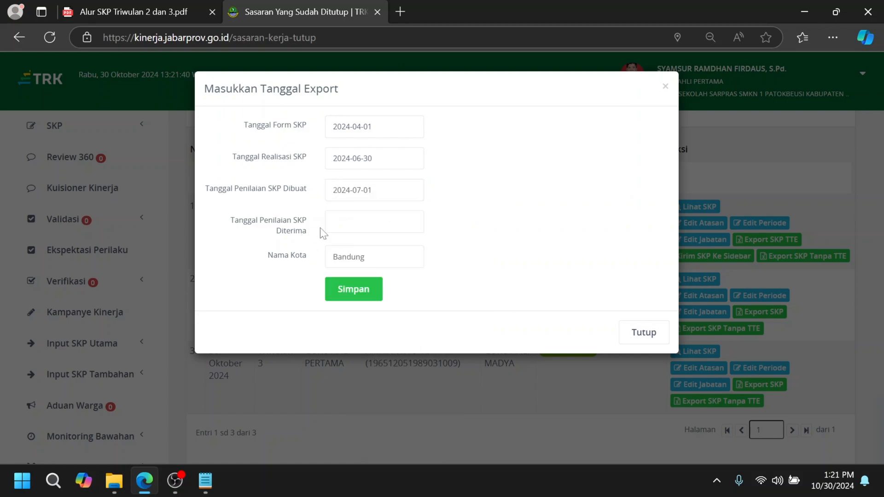
Step: Set Tanggal Penilaian SKP Diterima to 2024-07-02 and Nama Kota to SUBANG, then save the Triwulan 2 export data
{"action": "left_click", "coordinate": [370, 222]}
{"action": "left_click", "coordinate": [394, 249]}
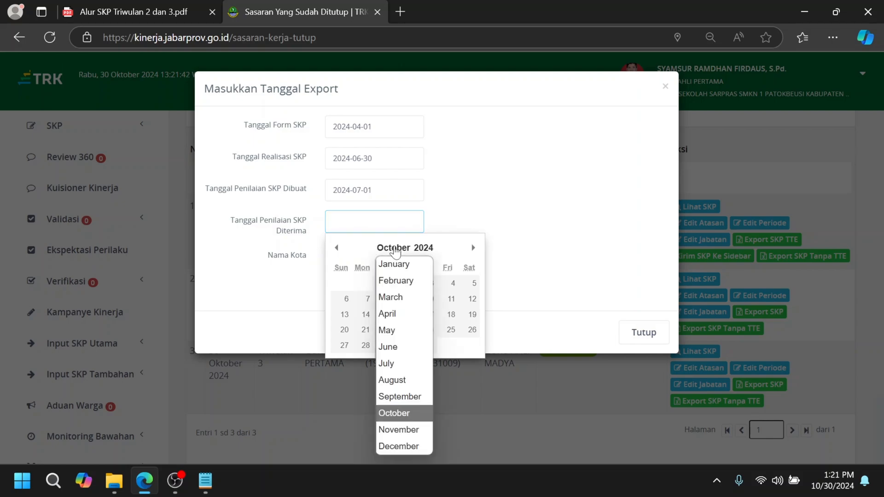
{"action": "left_click", "coordinate": [401, 361]}
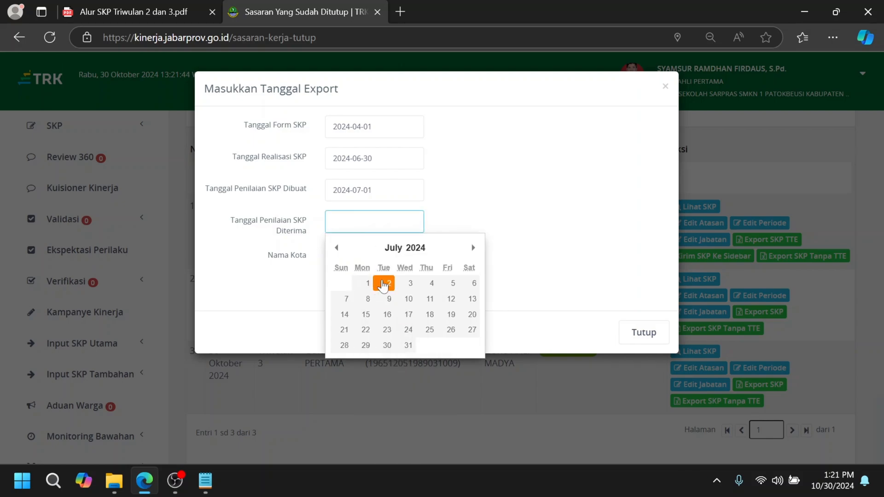
{"action": "left_click", "coordinate": [389, 283]}
{"action": "left_click_drag", "start_coordinate": [365, 257], "coordinate": [311, 263]}
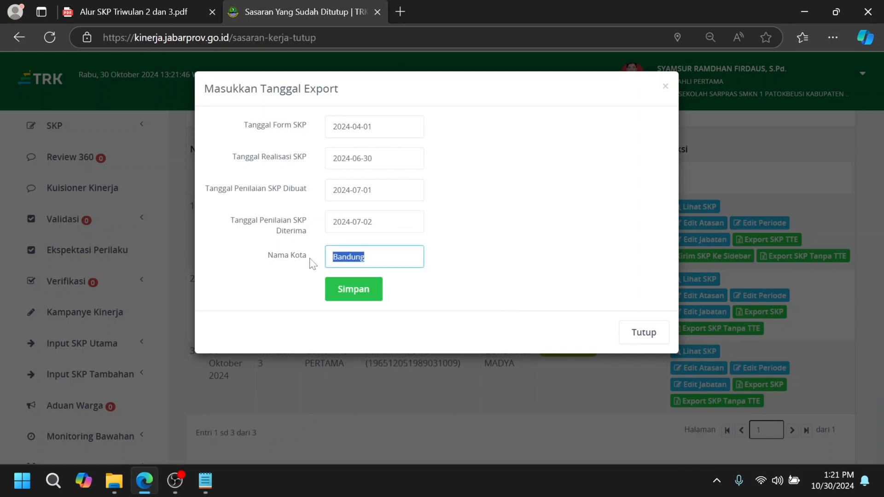
{"action": "type", "text": "SUBANG"}
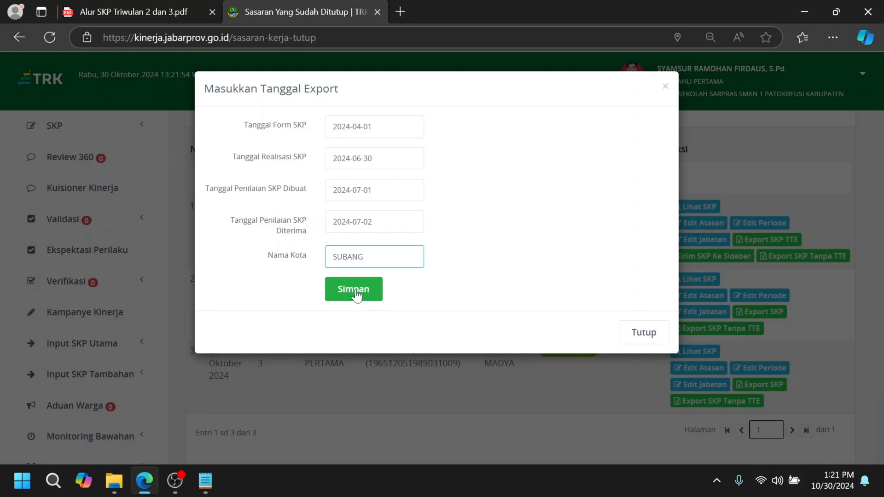
{"action": "left_click", "coordinate": [355, 290]}
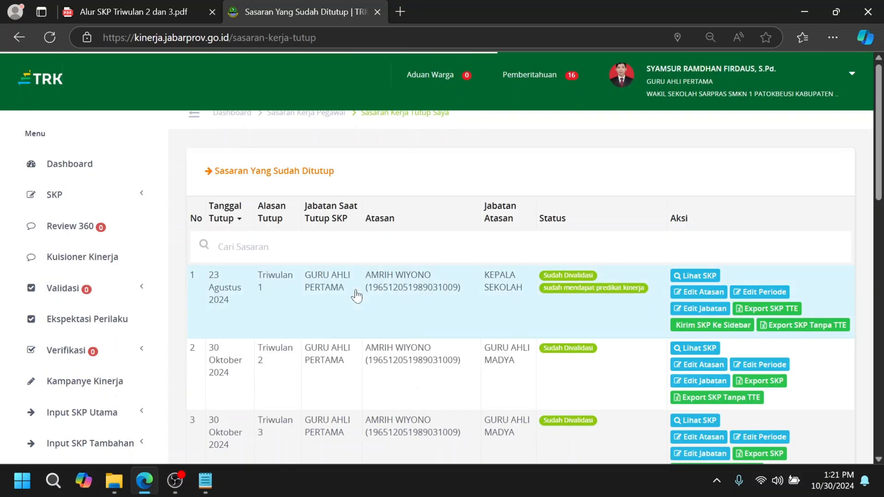
Step: Start Export SKP for the Triwulan 3 entry and set Tanggal Form SKP to 2024-07-01 as given in the guide PDF
{"action": "scroll", "coordinate": [483, 323], "scroll_direction": "down", "scroll_amount": 3}
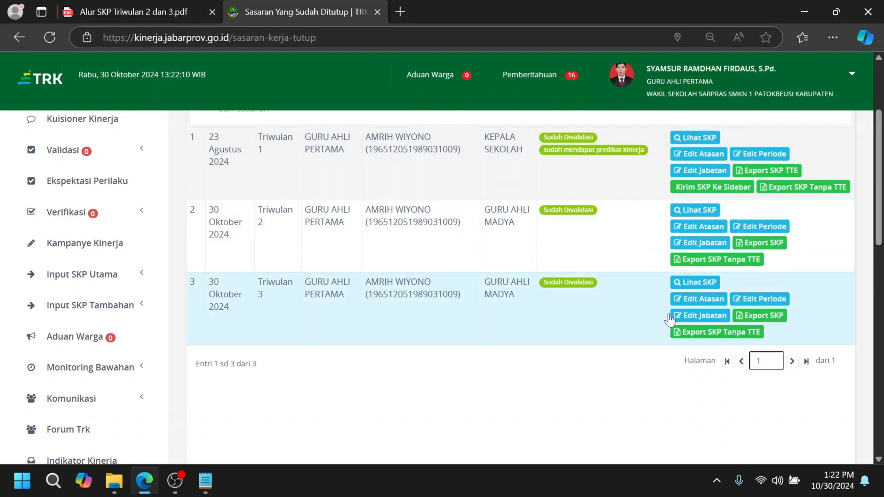
{"action": "left_click", "coordinate": [773, 317]}
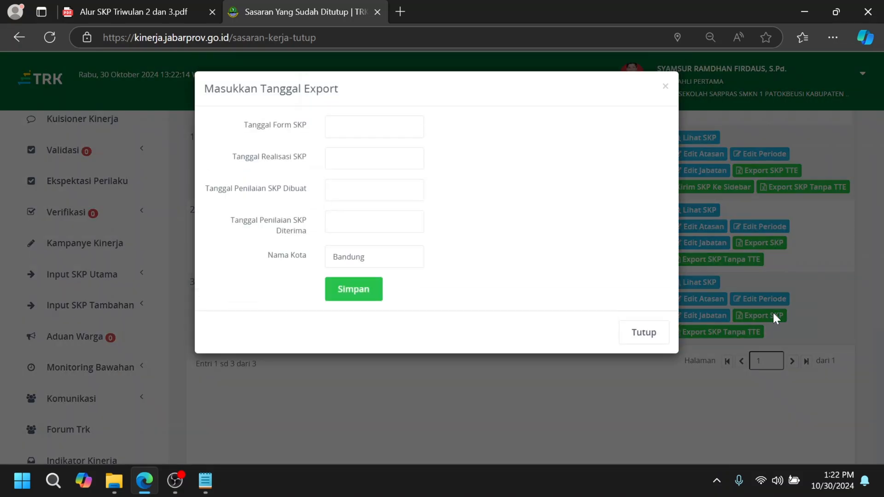
{"action": "left_click", "coordinate": [151, 10]}
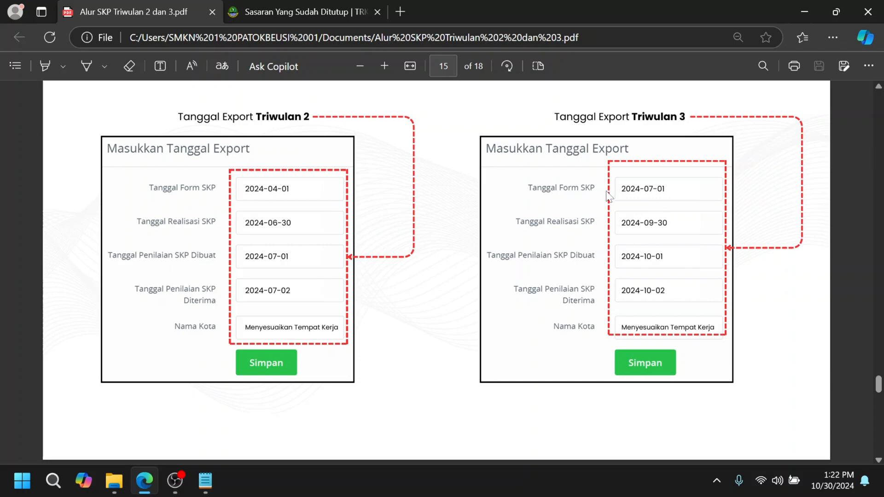
{"action": "left_click", "coordinate": [311, 10]}
{"action": "left_click", "coordinate": [373, 126]}
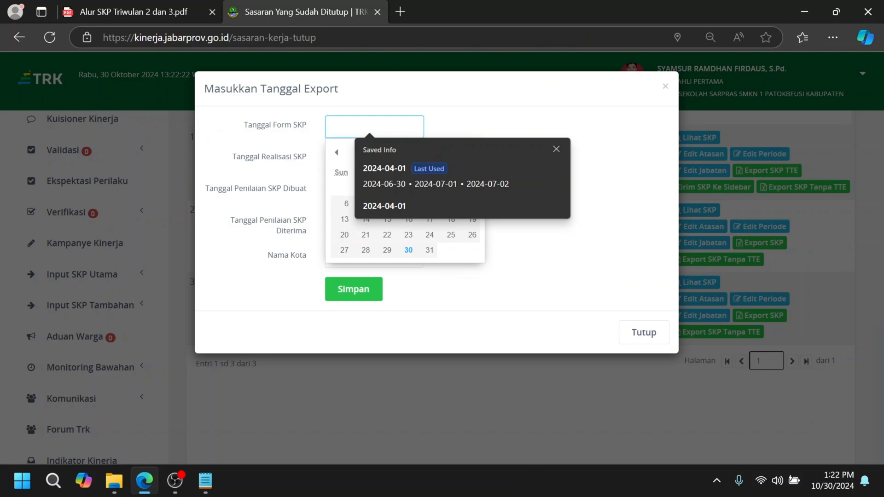
{"action": "left_click", "coordinate": [557, 149]}
{"action": "left_click", "coordinate": [394, 153]}
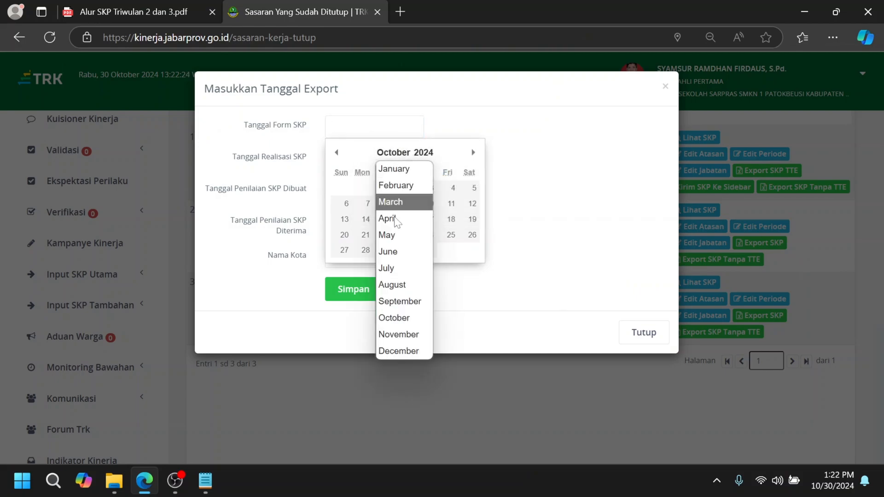
{"action": "left_click", "coordinate": [382, 267]}
{"action": "left_click", "coordinate": [363, 188]}
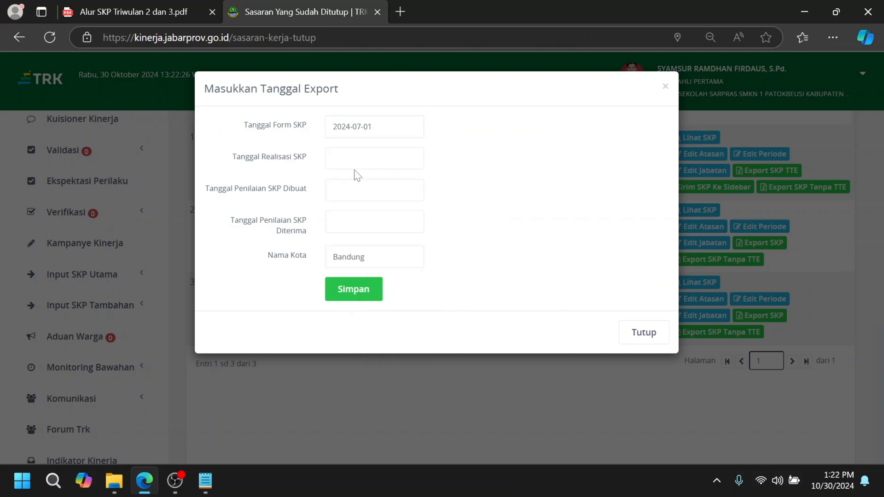
Step: Check the Triwulan 3 realisation date in the guide PDF and set Tanggal Realisasi SKP to 2024-09-30
{"action": "left_click", "coordinate": [171, 13]}
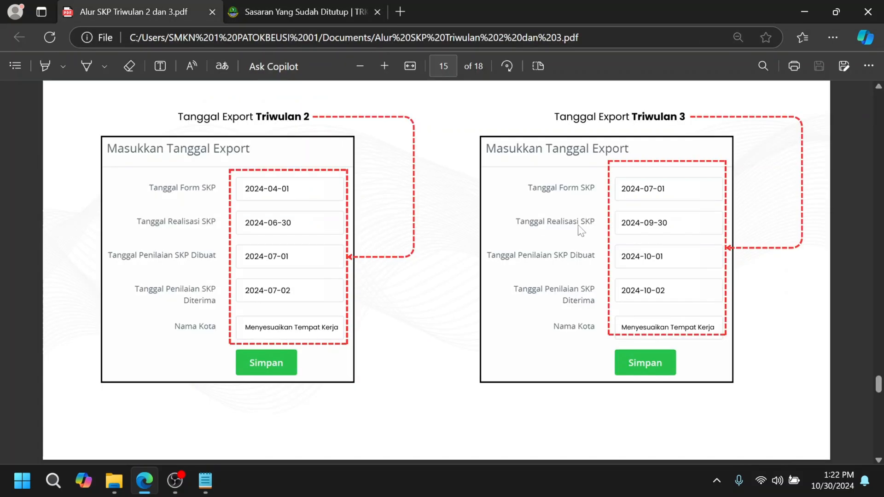
{"action": "left_click", "coordinate": [315, 12]}
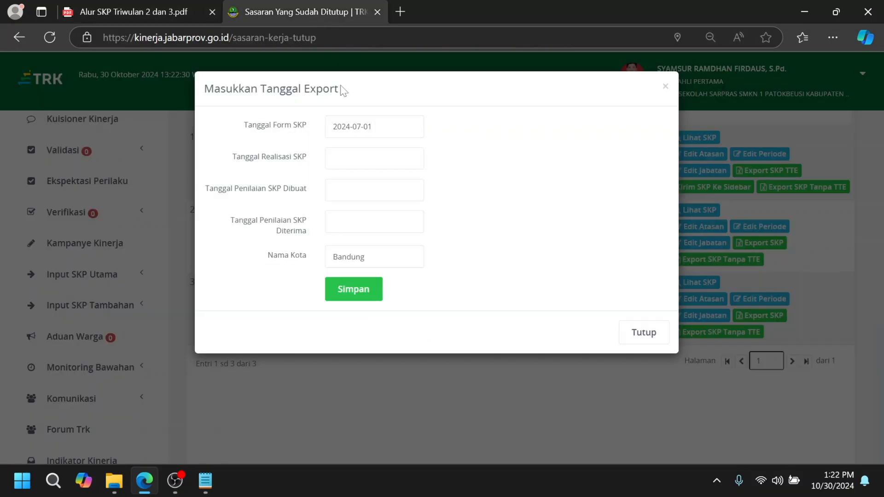
{"action": "left_click", "coordinate": [374, 158]}
{"action": "left_click", "coordinate": [337, 184]}
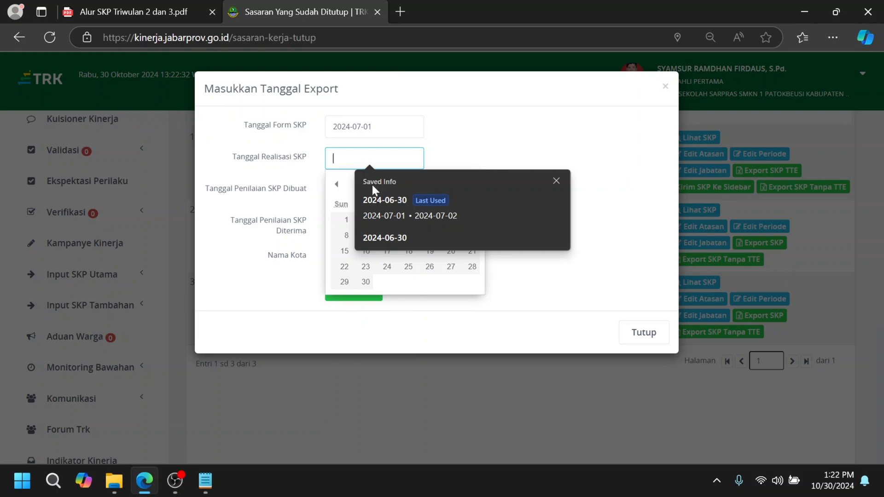
{"action": "left_click", "coordinate": [555, 183]}
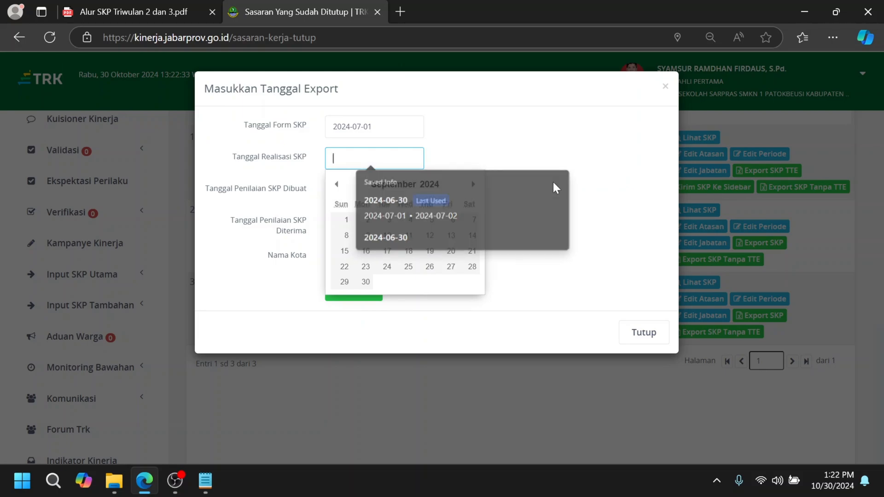
{"action": "left_click", "coordinate": [366, 282]}
Step: Consult the Triwulan 3 assessment dates in the guide PDF, then set Tanggal Penilaian SKP Dibuat to 2024-10-01 and Diterima to 2024-10-02
{"action": "left_click", "coordinate": [173, 5]}
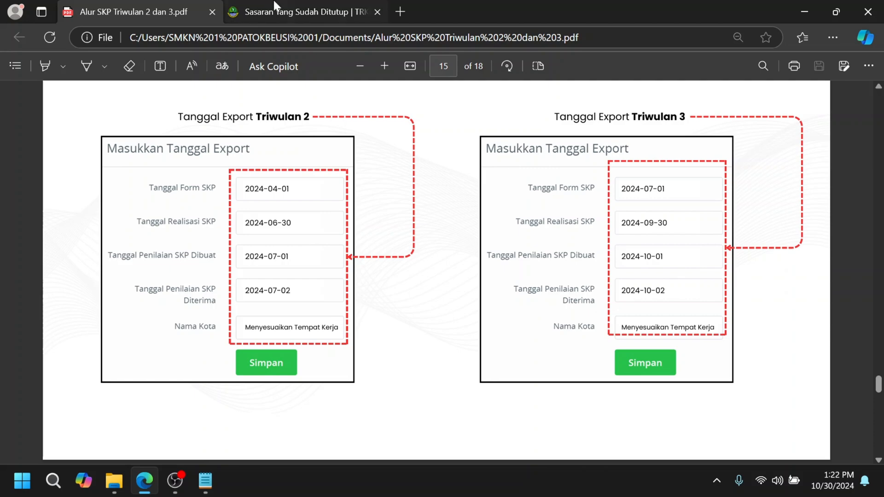
{"action": "left_click", "coordinate": [291, 9]}
{"action": "left_click", "coordinate": [374, 190]}
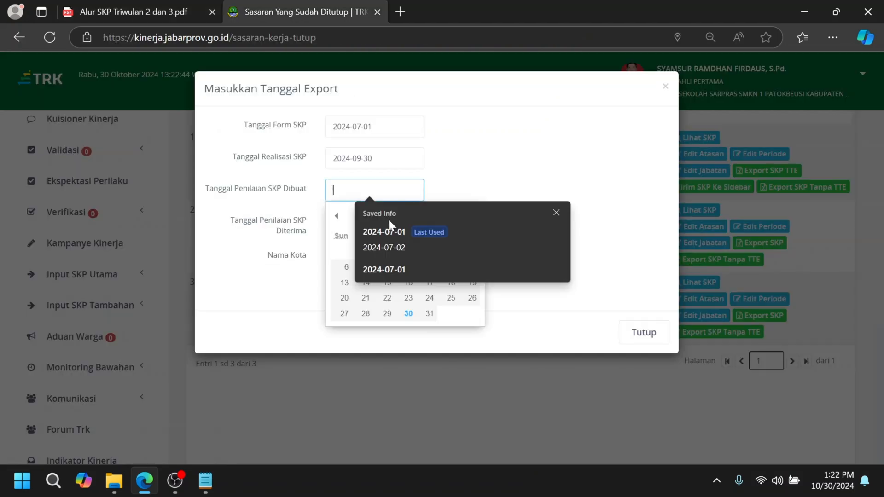
{"action": "left_click", "coordinate": [555, 213]}
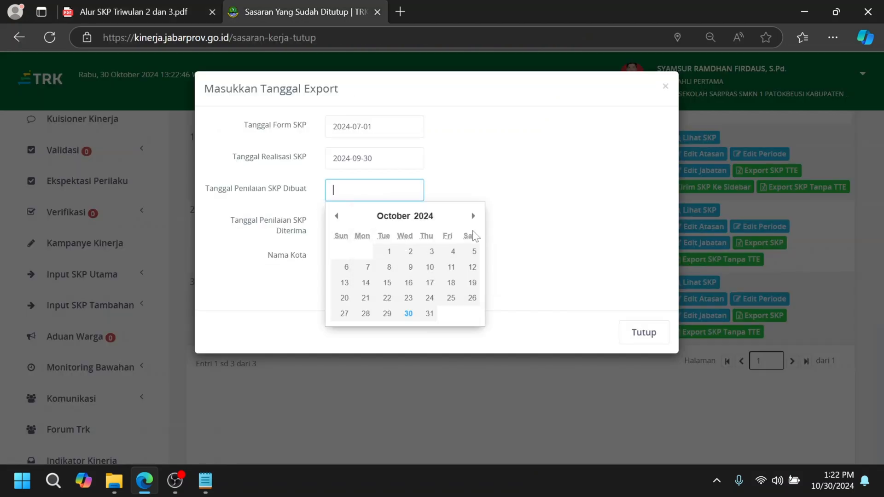
{"action": "left_click", "coordinate": [382, 251]}
{"action": "left_click", "coordinate": [374, 222]}
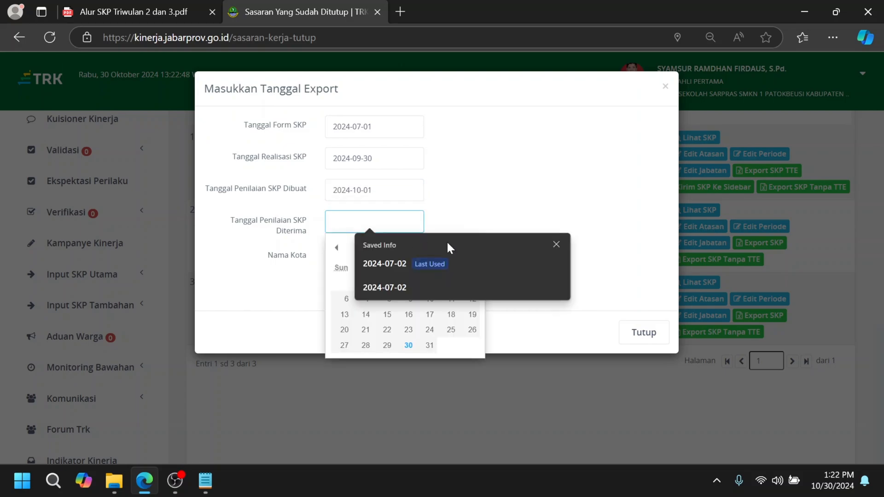
{"action": "left_click", "coordinate": [556, 245]}
{"action": "left_click", "coordinate": [409, 285]}
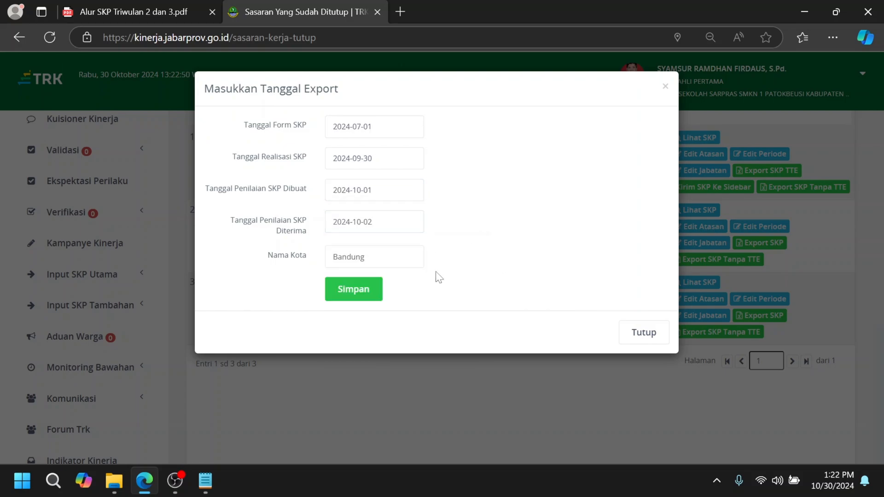
Step: Set Nama Kota to SUBANG and save the Triwulan 3 export data
{"action": "left_click_drag", "start_coordinate": [368, 256], "coordinate": [332, 257]}
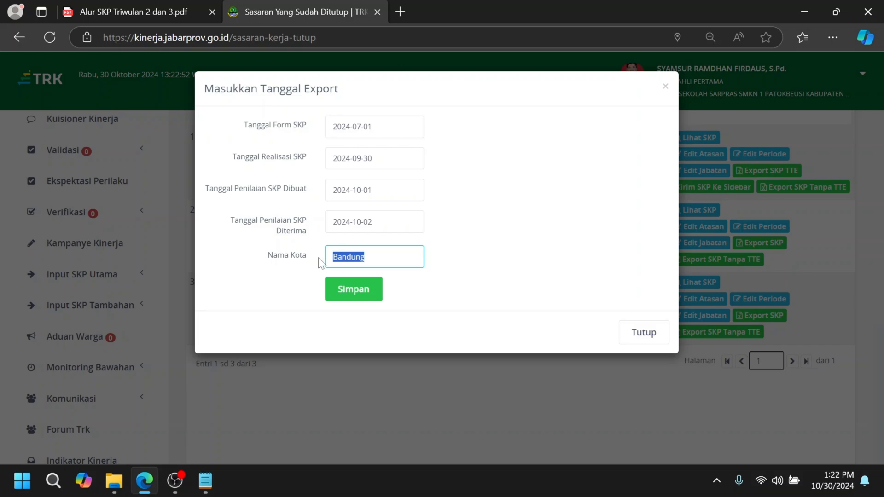
{"action": "type", "text": "SUBANG"}
{"action": "left_click", "coordinate": [359, 295]}
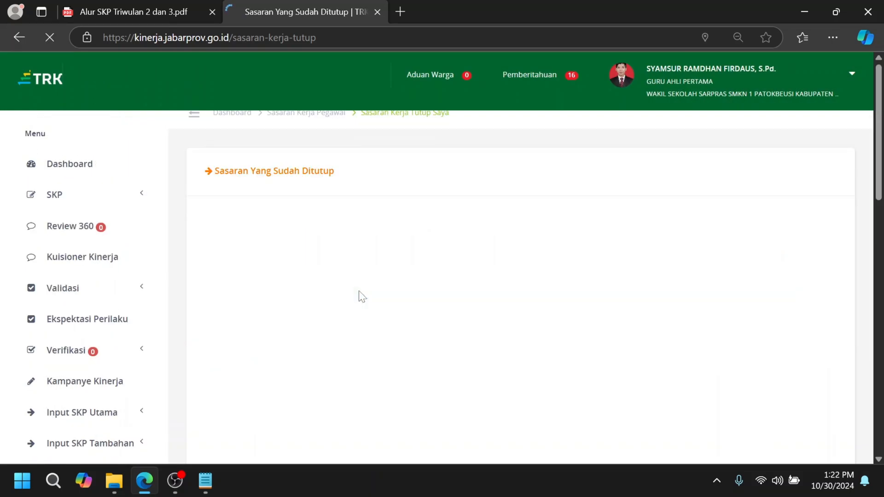
Step: Review the closed SKP entries in the portal and the October–November 2024 assessment and export schedule on page 17 of the guide PDF
{"action": "scroll", "coordinate": [465, 265], "scroll_direction": "down", "scroll_amount": 3}
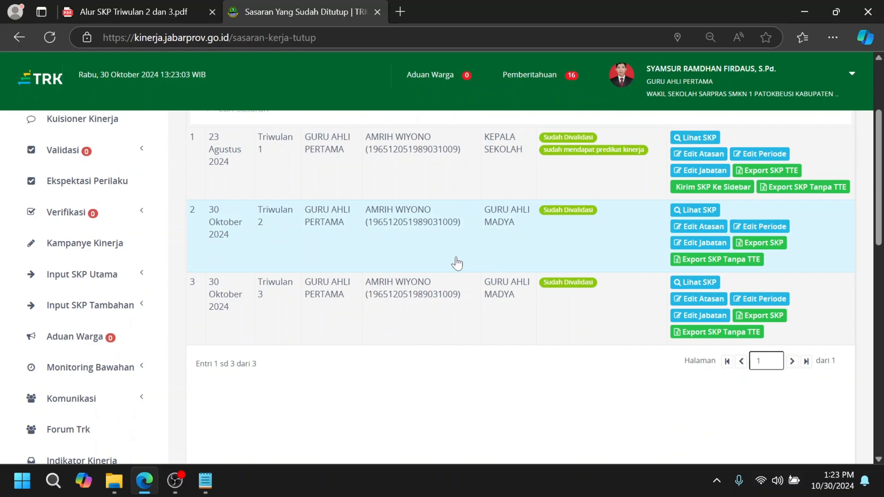
{"action": "scroll", "coordinate": [457, 263], "scroll_direction": "up", "scroll_amount": 2}
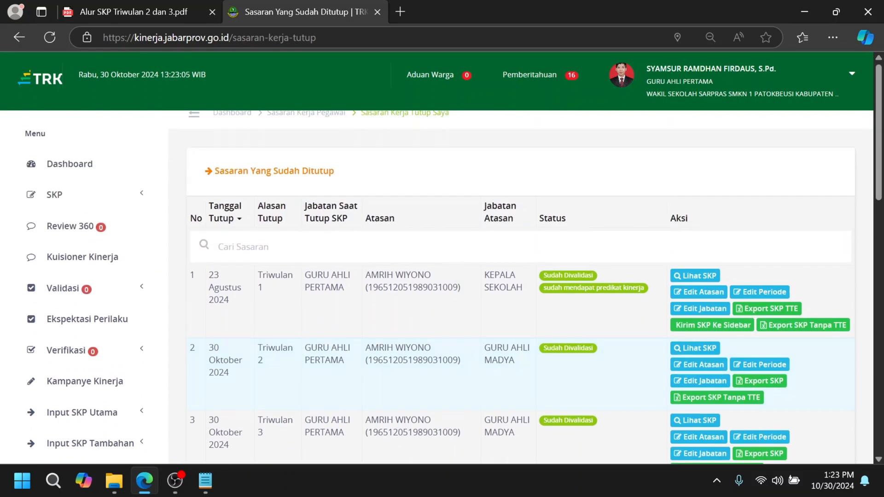
{"action": "scroll", "coordinate": [456, 256], "scroll_direction": "down", "scroll_amount": 1}
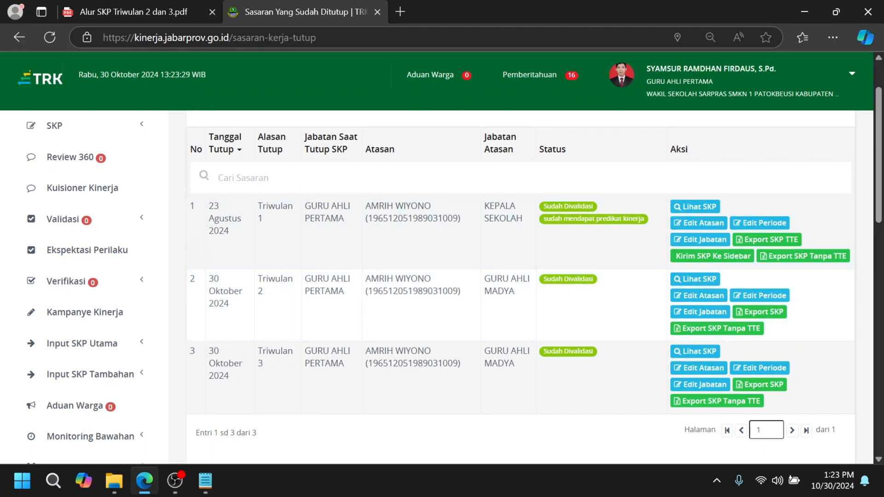
{"action": "left_click", "coordinate": [129, 9]}
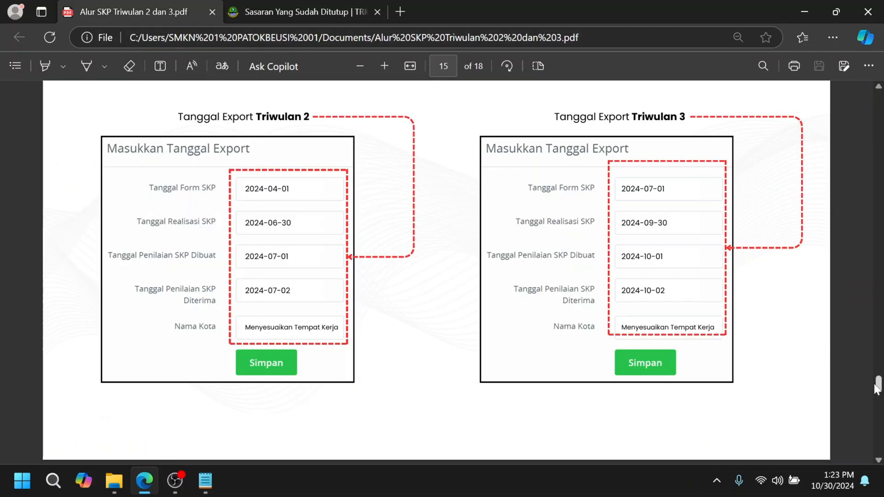
{"action": "scroll", "coordinate": [750, 363], "scroll_direction": "down", "scroll_amount": 15}
{"action": "scroll", "coordinate": [697, 321], "scroll_direction": "up", "scroll_amount": 4}
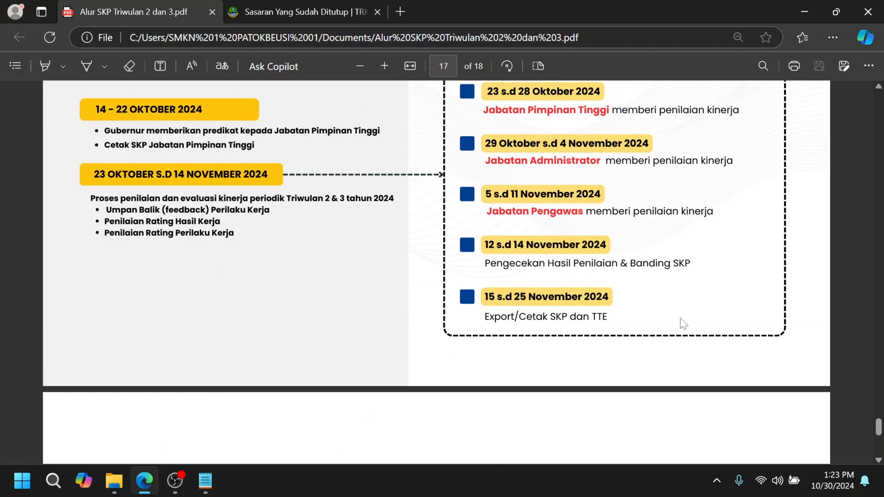
{"action": "scroll", "coordinate": [683, 323], "scroll_direction": "up", "scroll_amount": 2}
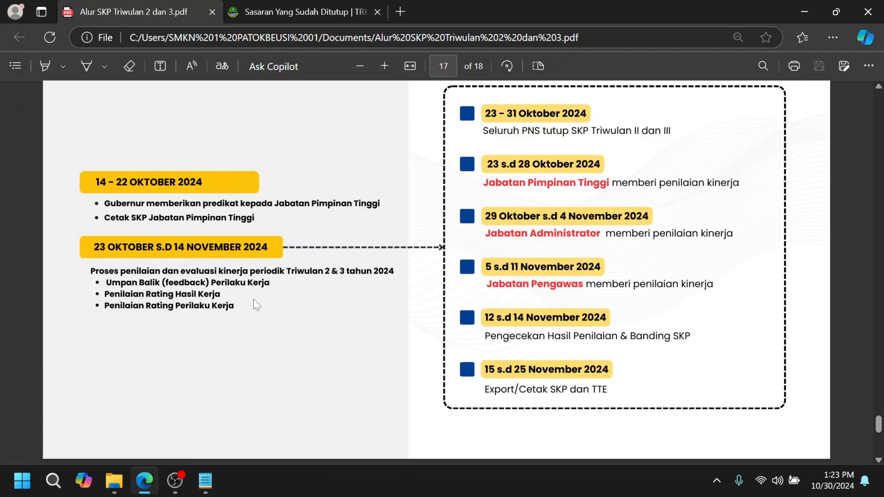
Step: Return to the TRK portal and open the account options
{"action": "left_click", "coordinate": [283, 13]}
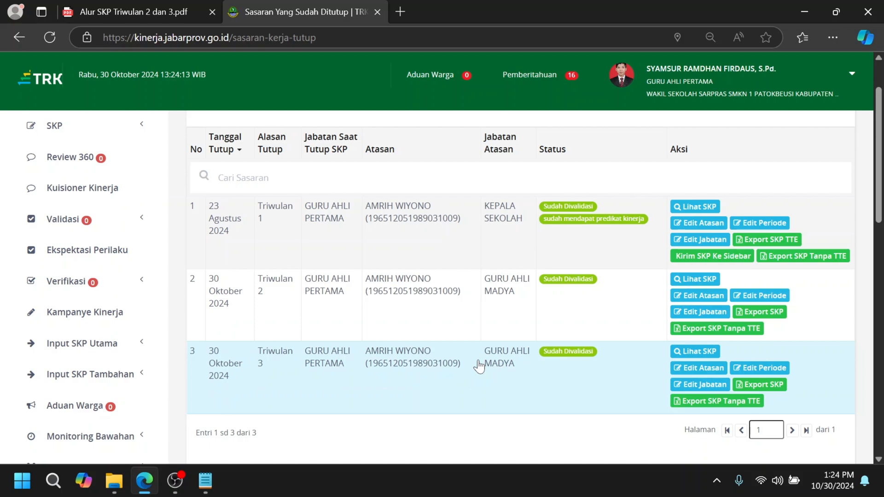
{"action": "left_click", "coordinate": [796, 89]}
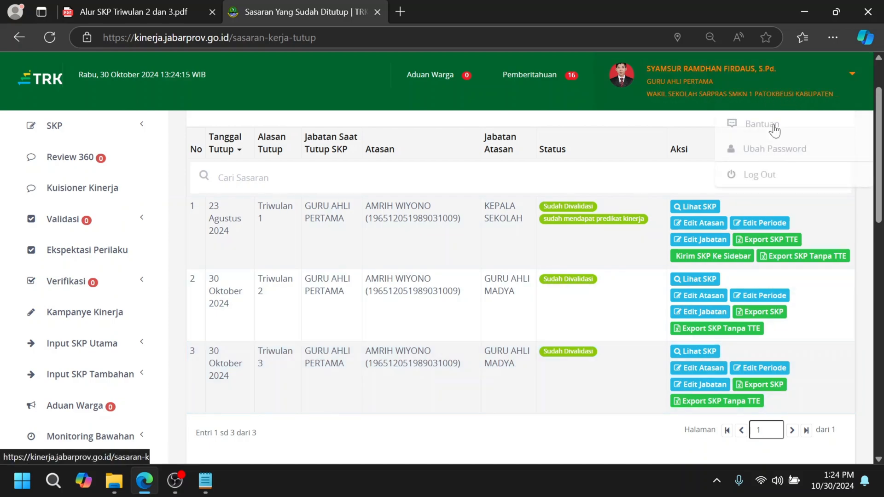